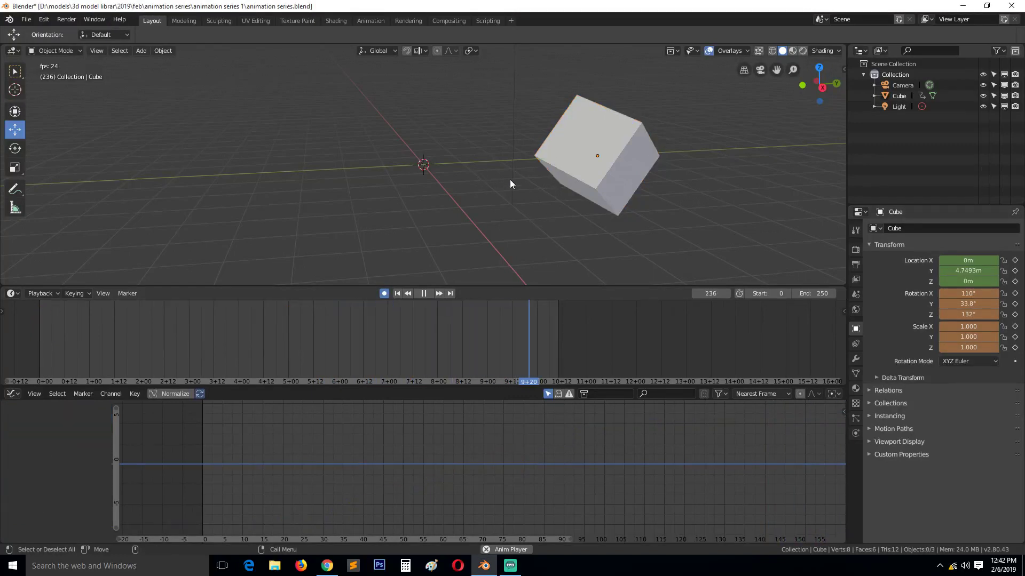
Step: Select the animated cube, check it from the front and right views, and stop playback
{"action": "left_click", "coordinate": [236, 197]}
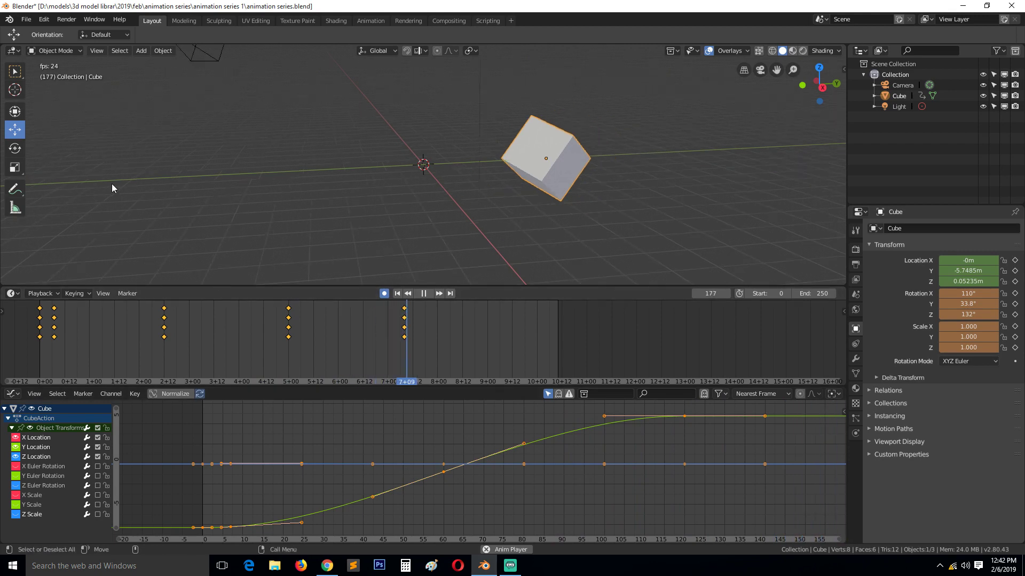
{"action": "key", "text": "KP_1"}
{"action": "key", "text": "KP_3"}
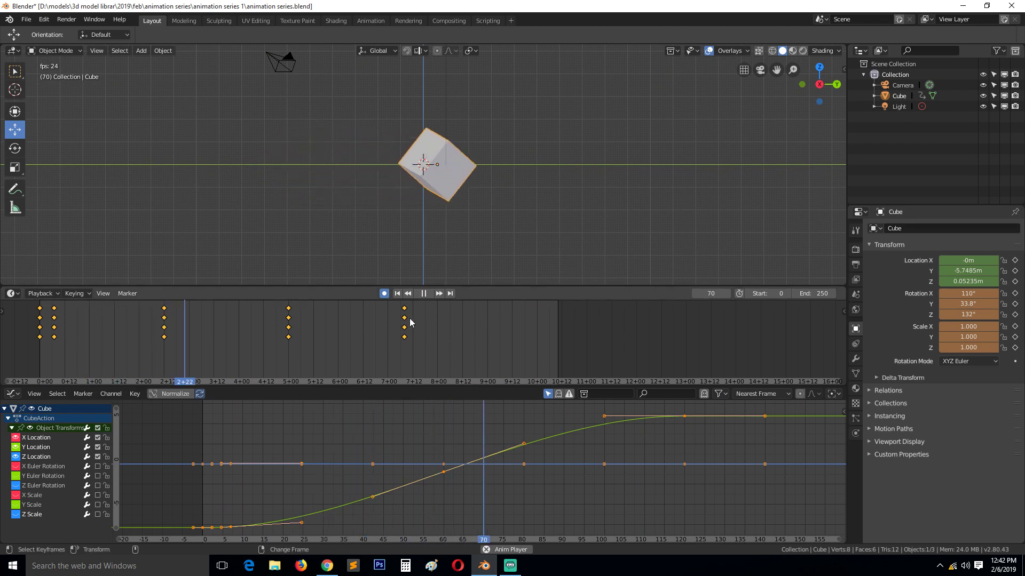
{"action": "key", "text": "g"}
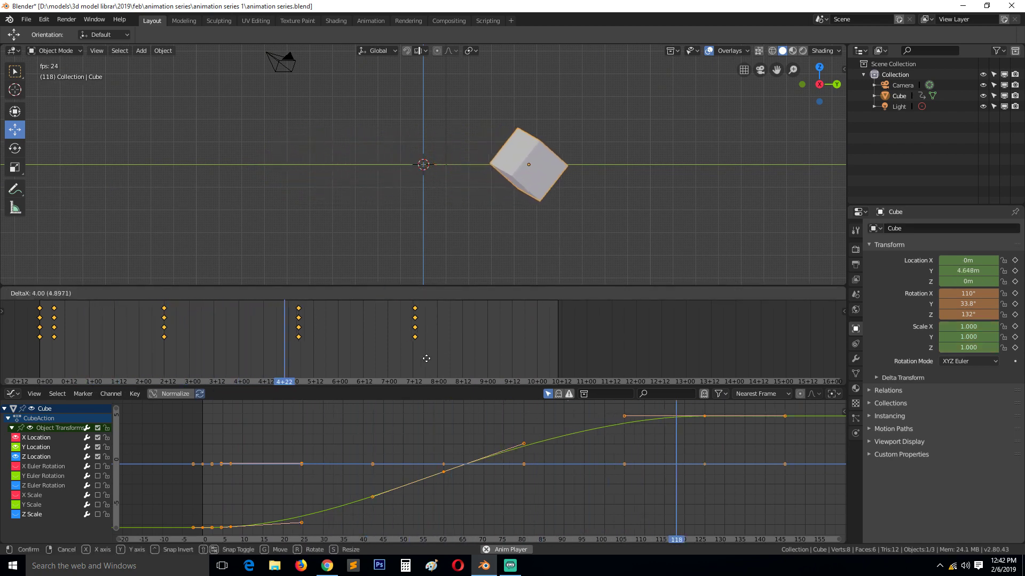
{"action": "key", "text": "Escape"}
{"action": "key", "text": "Escape"}
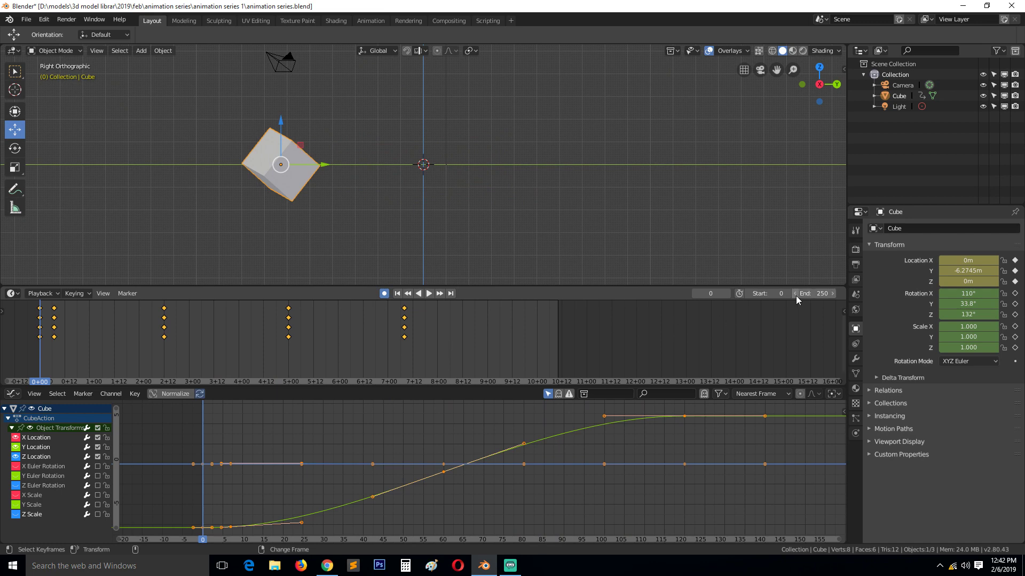
Step: Switch the timeline ruler from seconds to plain frame numbers
{"action": "left_click_drag", "start_coordinate": [410, 327], "coordinate": [415, 327]}
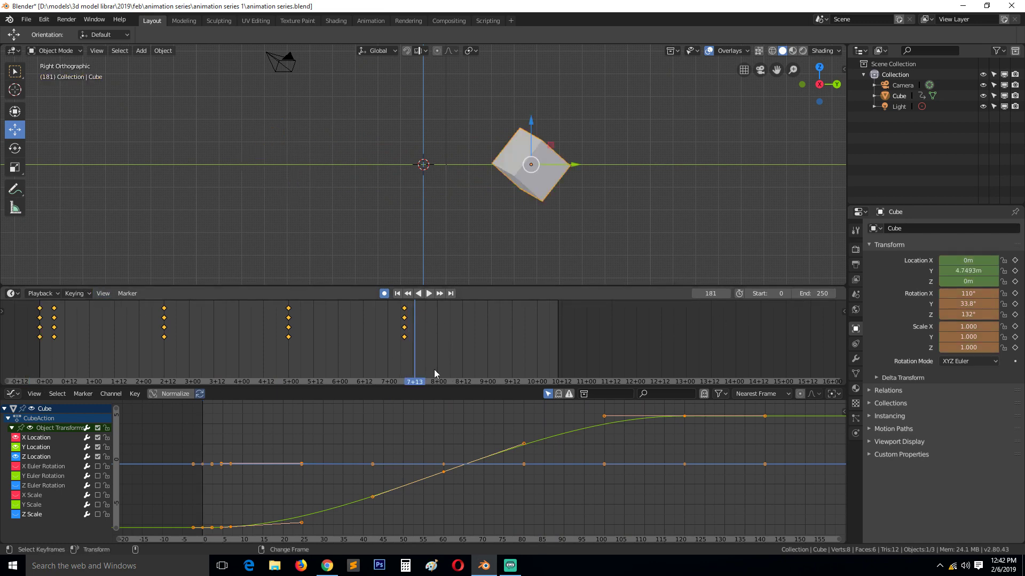
{"action": "left_click", "coordinate": [85, 294]}
{"action": "mouse_move", "coordinate": [103, 294]}
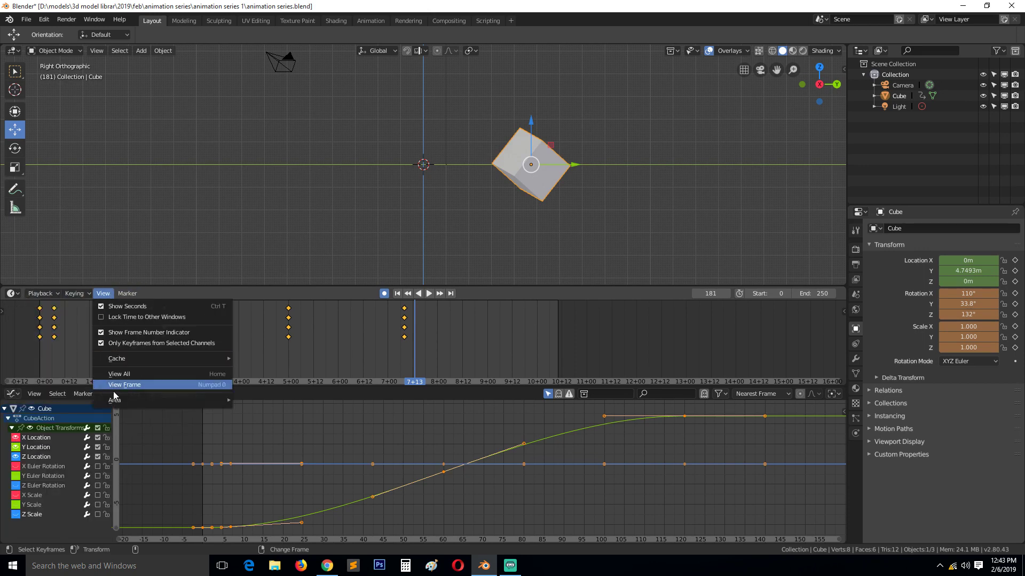
{"action": "left_click", "coordinate": [123, 308]}
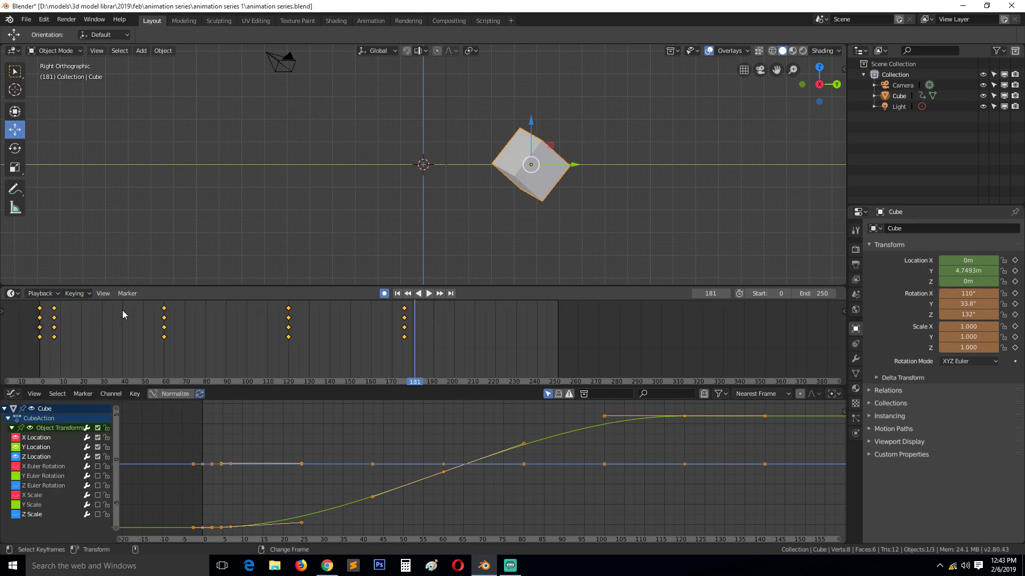
Step: Change the scene end frame from 250 to 180
{"action": "left_click", "coordinate": [412, 358]}
{"action": "left_click", "coordinate": [833, 293]}
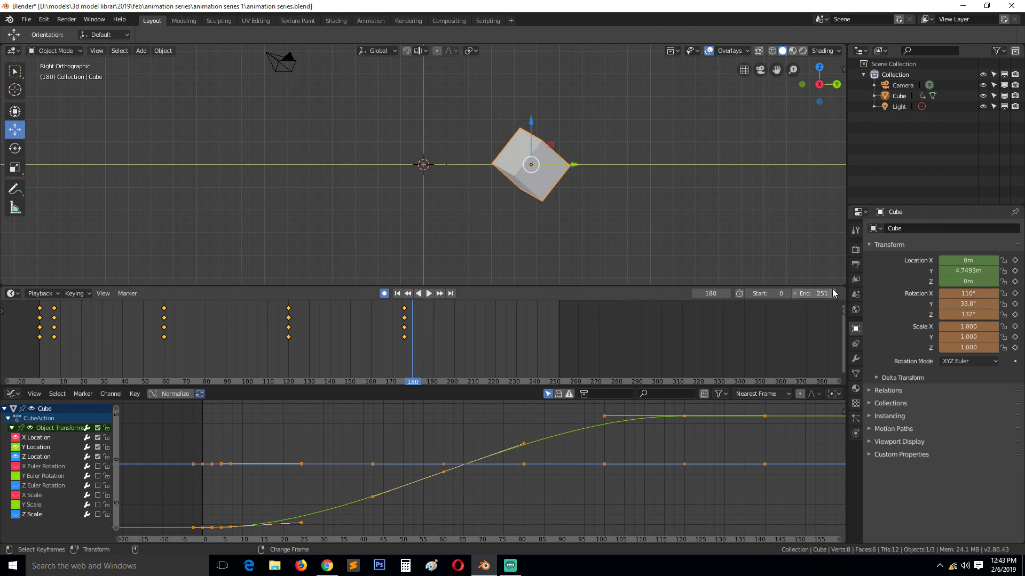
{"action": "left_click", "coordinate": [814, 293]}
{"action": "key", "text": "Return"}
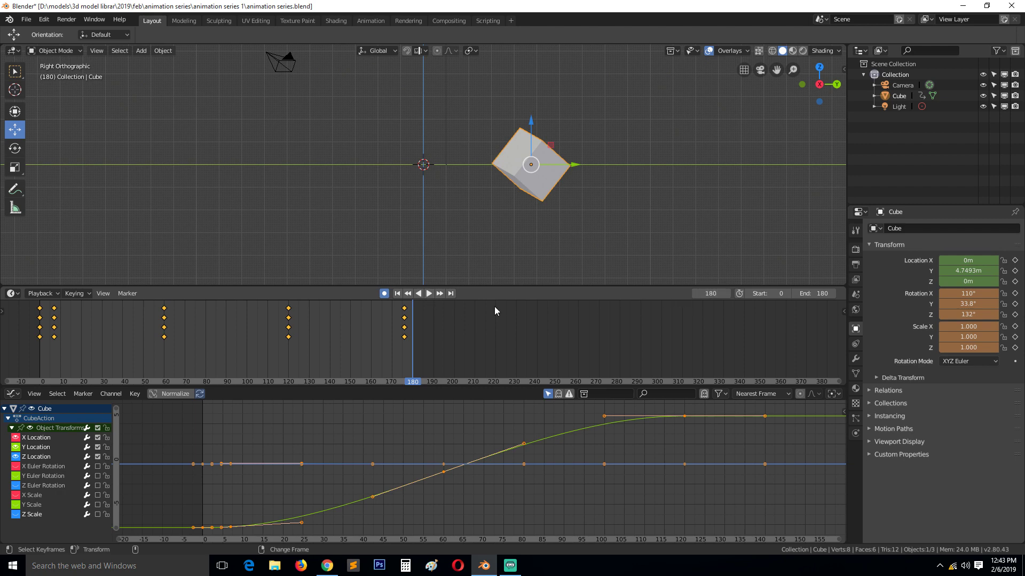
Step: Play and stop the animation, then check the front and right views
{"action": "left_click", "coordinate": [428, 293]}
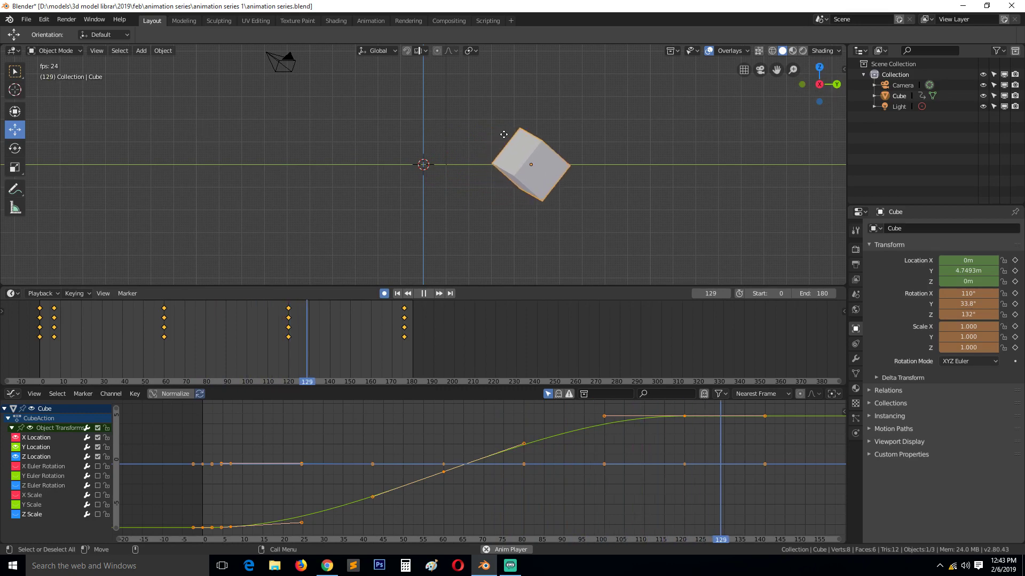
{"action": "key", "text": "Escape"}
{"action": "key", "text": "KP_1"}
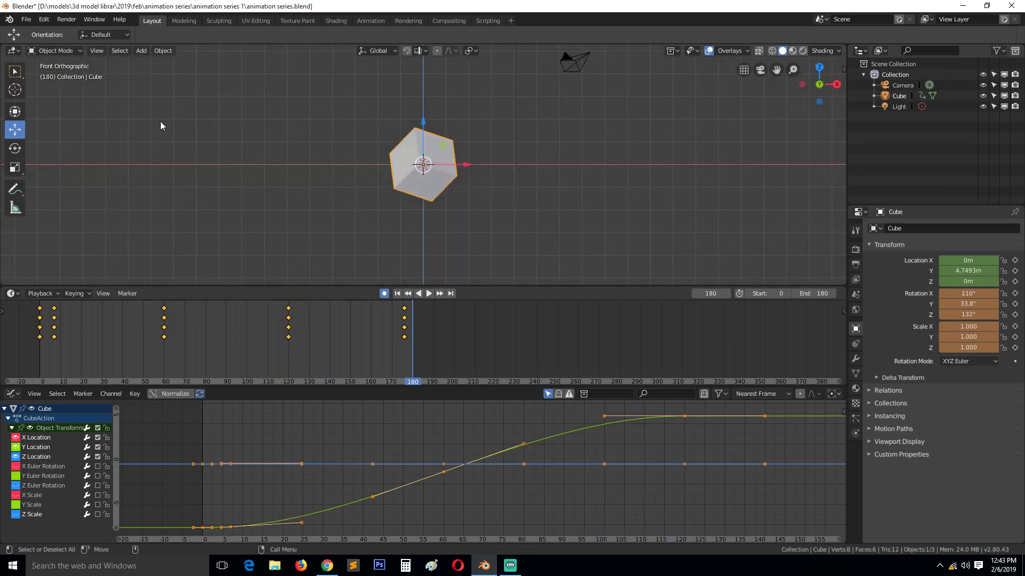
{"action": "key", "text": "KP_3"}
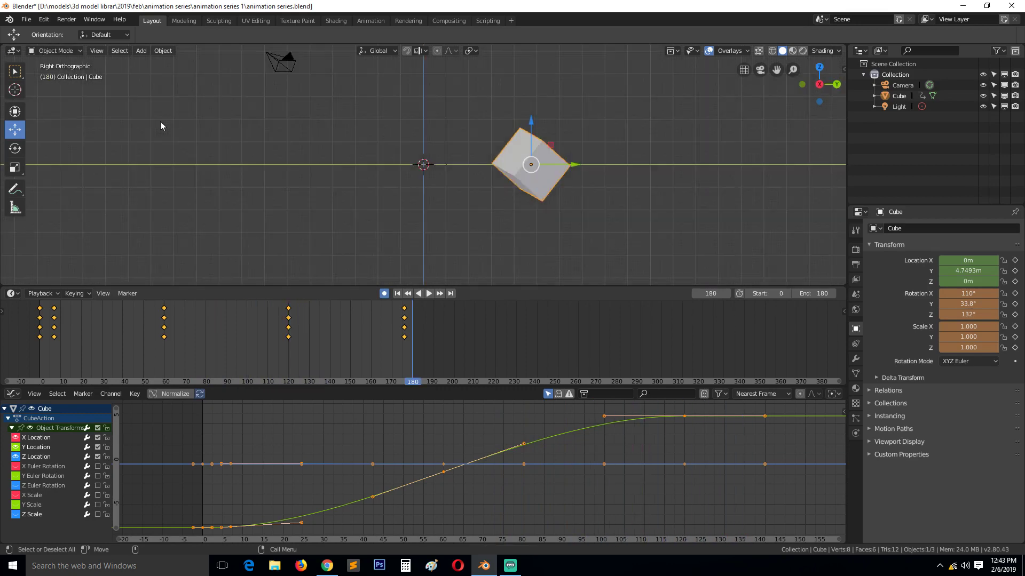
Step: Select only the frame 0 keyframes and play through to frame 180
{"action": "left_click", "coordinate": [41, 337]}
{"action": "key", "text": "space"}
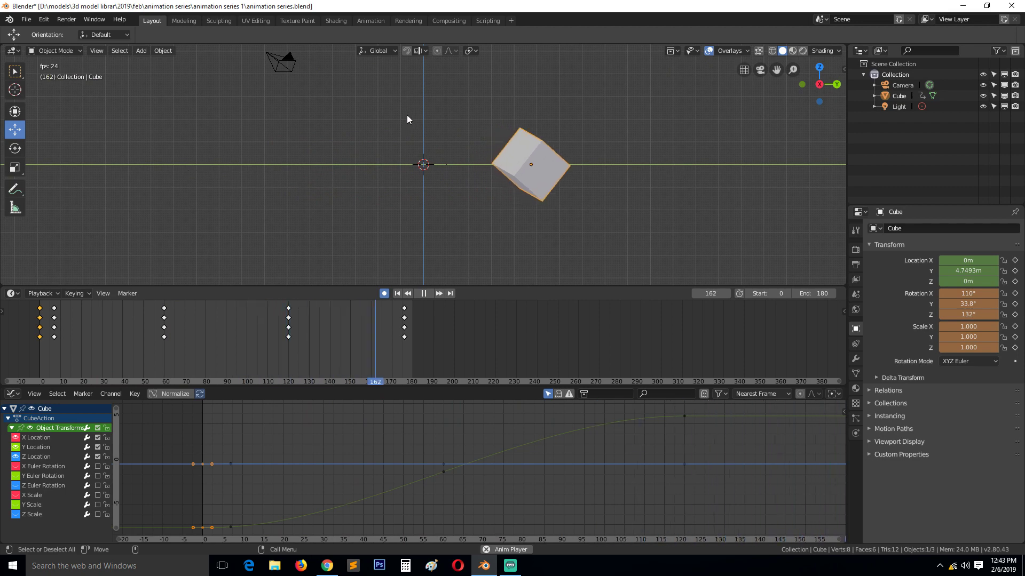
{"action": "key", "text": "Escape"}
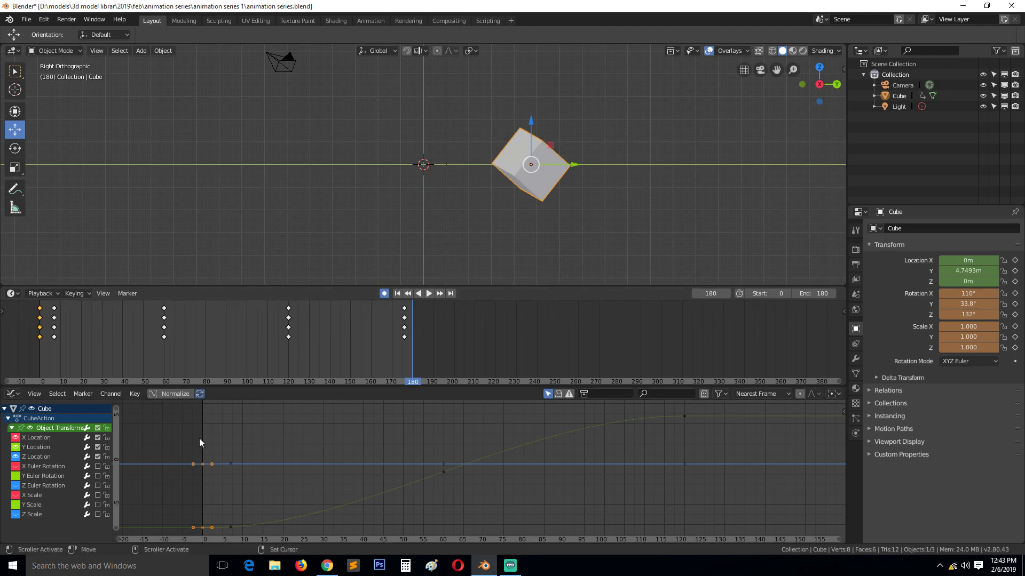
Step: At frame 60, lift the cube to Z 2.4222 m, then replay from the start
{"action": "left_click_drag", "start_coordinate": [199, 438], "coordinate": [443, 431]}
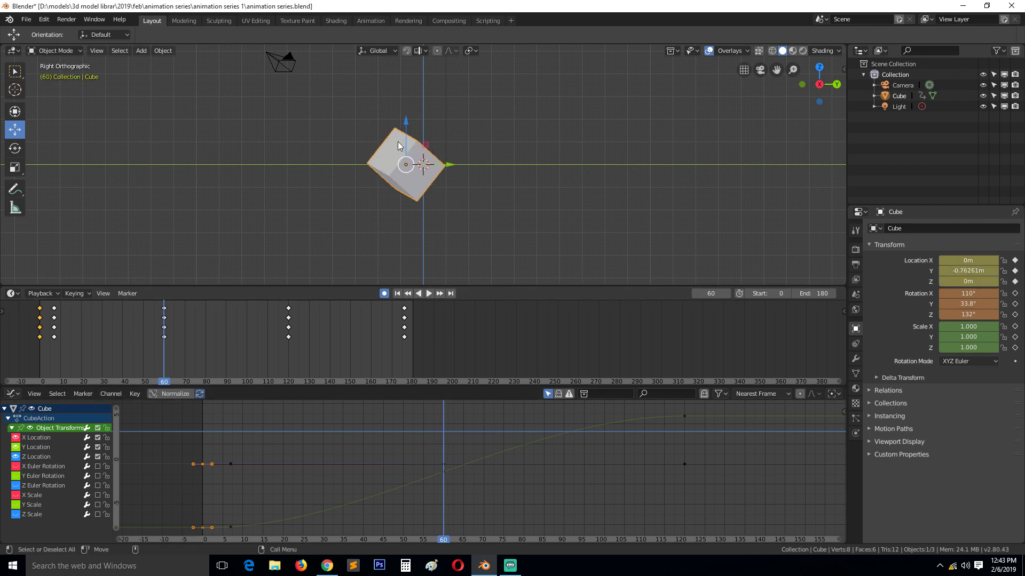
{"action": "left_click_drag", "start_coordinate": [406, 120], "coordinate": [415, 73]}
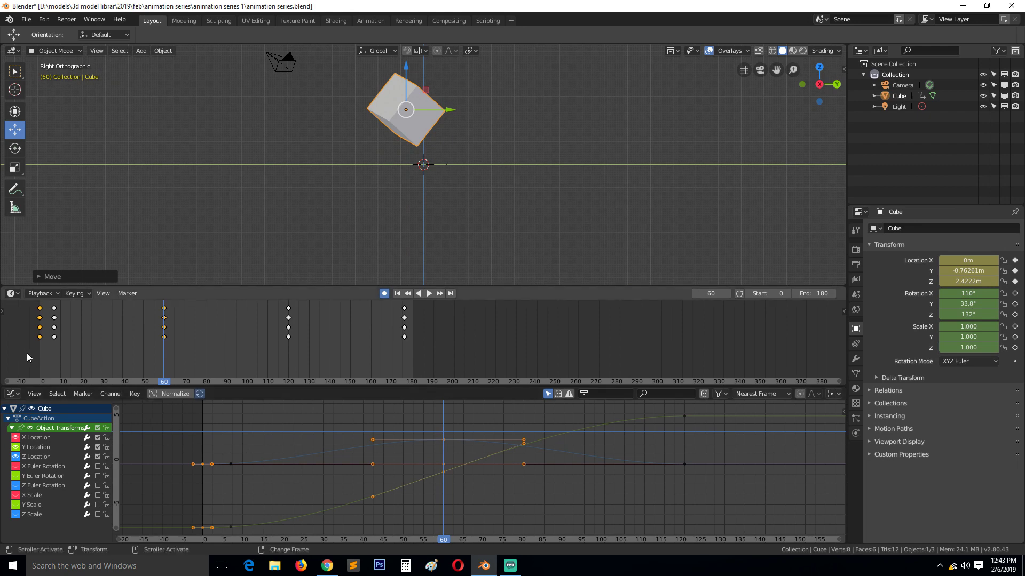
{"action": "key", "text": "shift+Left"}
{"action": "key", "text": "space"}
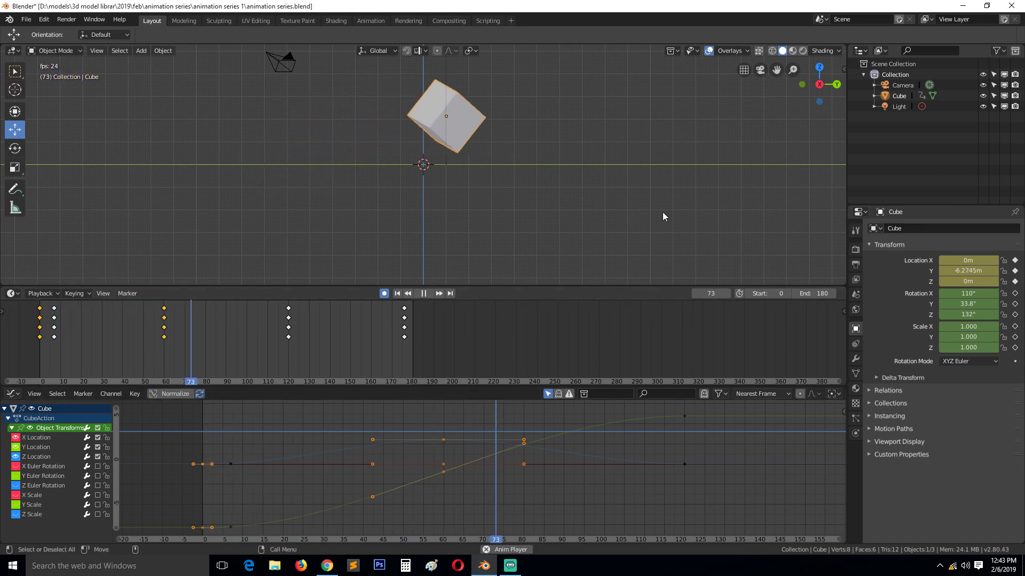
{"action": "key", "text": "space"}
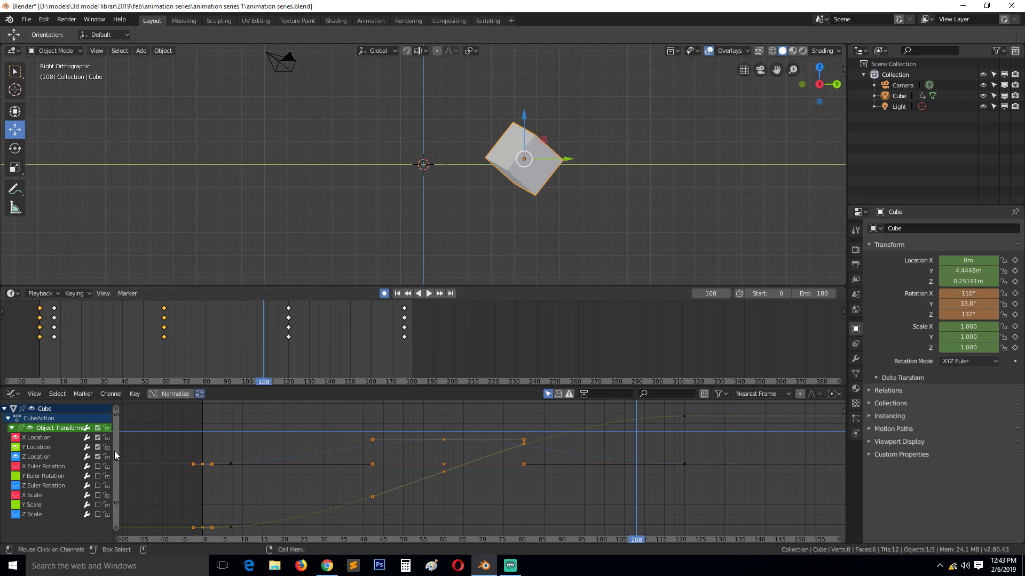
Step: Fit all keyframes in the Graph Editor and isolate the Z Location curve
{"action": "key", "text": "a"}
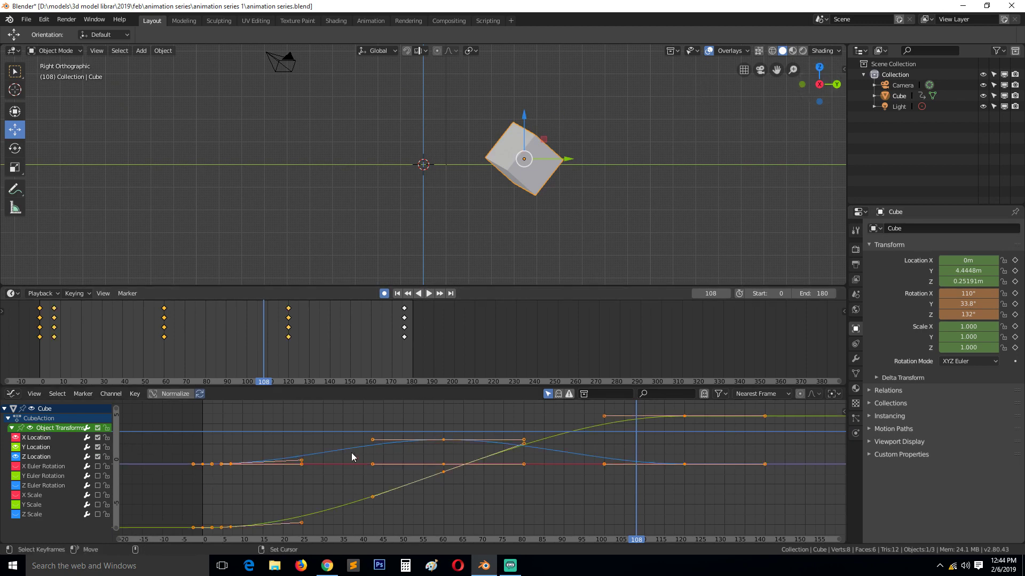
{"action": "key", "text": "Home"}
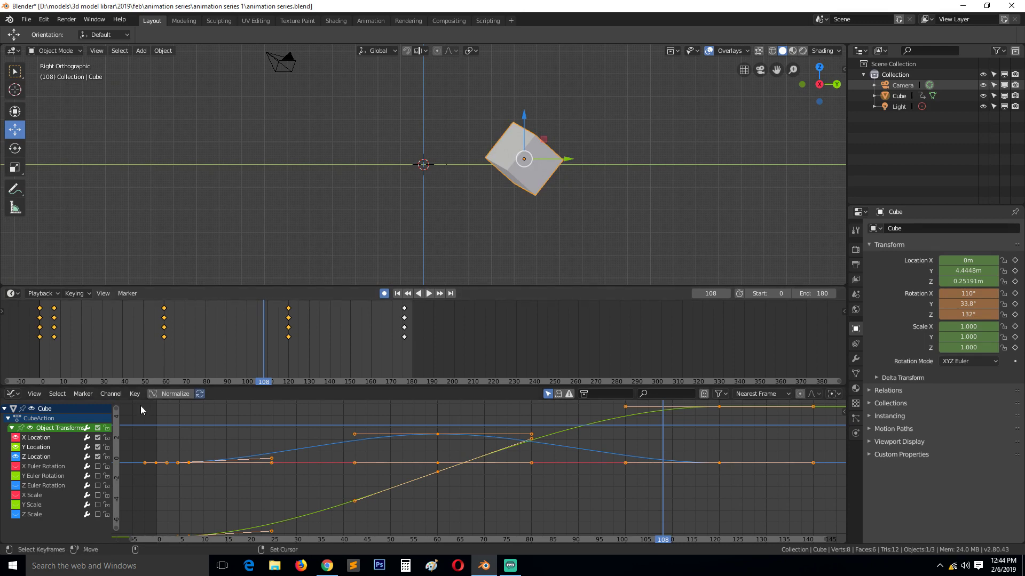
{"action": "left_click", "coordinate": [38, 457]}
{"action": "left_click", "coordinate": [43, 438]}
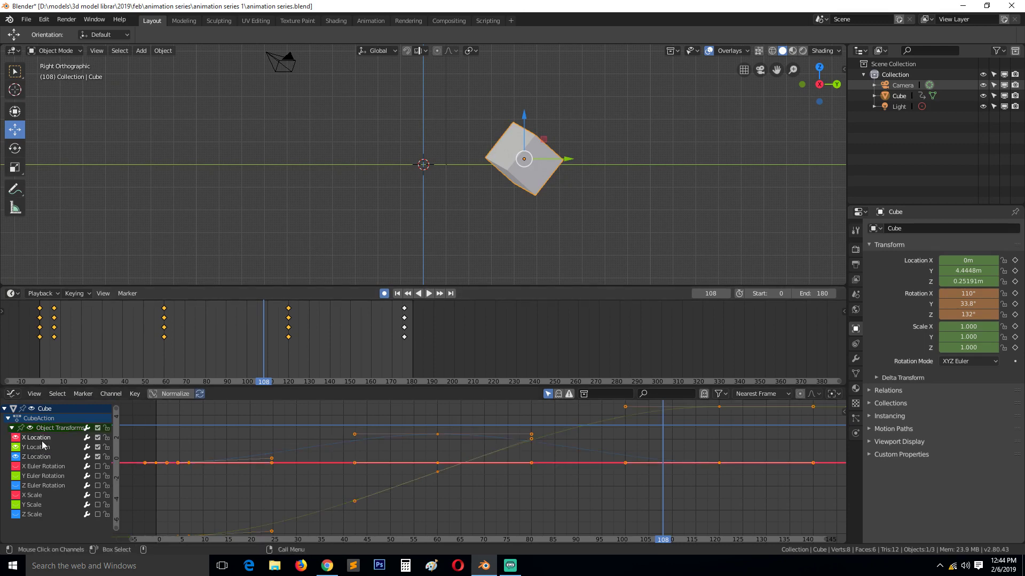
{"action": "left_click", "coordinate": [43, 447]}
{"action": "left_click", "coordinate": [43, 441]}
{"action": "left_click", "coordinate": [31, 447]}
{"action": "left_click", "coordinate": [33, 456]}
{"action": "left_click", "coordinate": [33, 448]}
{"action": "left_click", "coordinate": [34, 438]}
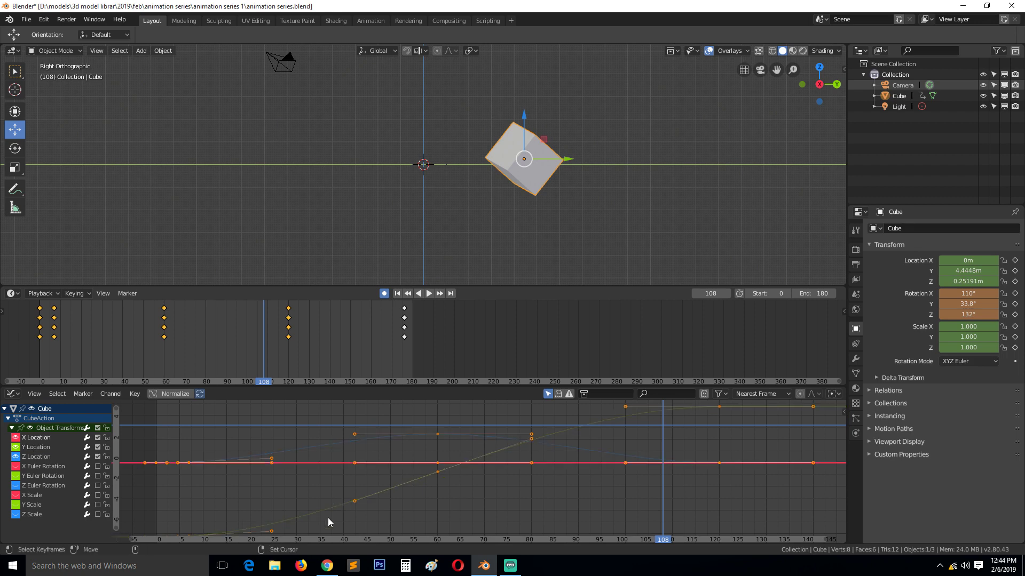
{"action": "left_click", "coordinate": [33, 456]}
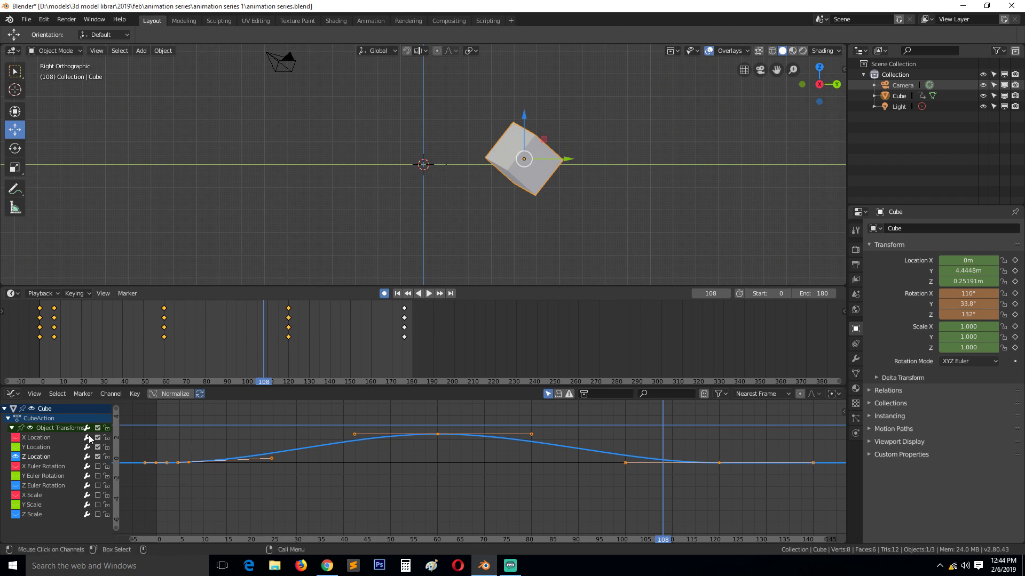
Step: Replay the animation, then select the peak Z Location key at frame 60
{"action": "key", "text": "shift+Left"}
{"action": "key", "text": "space"}
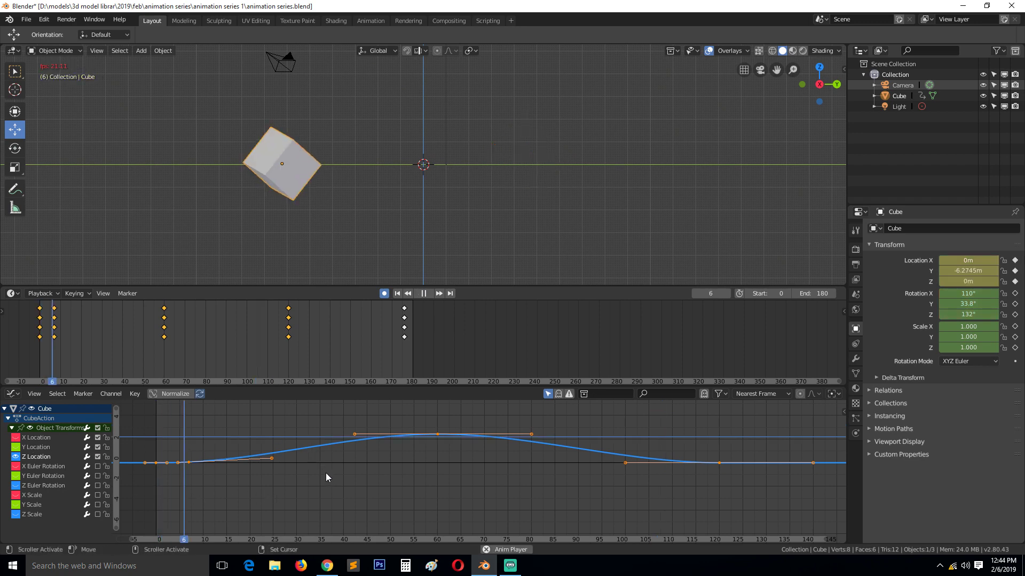
{"action": "key", "text": "space"}
{"action": "left_click", "coordinate": [438, 434]}
{"action": "right_click_drag", "start_coordinate": [438, 432], "coordinate": [437, 430]}
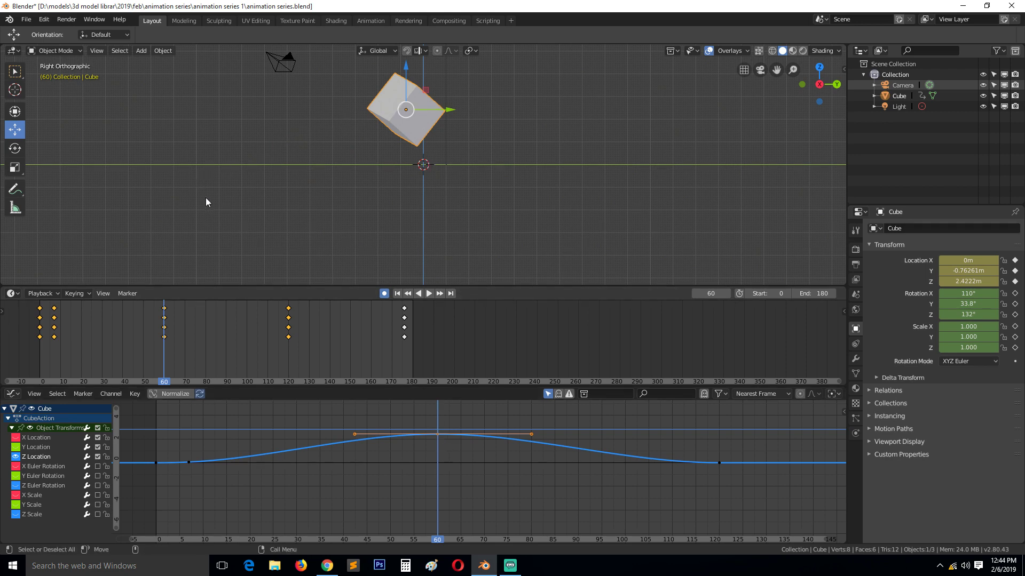
Step: With the Annotate tool, draw a blue stroke over the cube's rise, peak and descent
{"action": "left_click", "coordinate": [15, 189]}
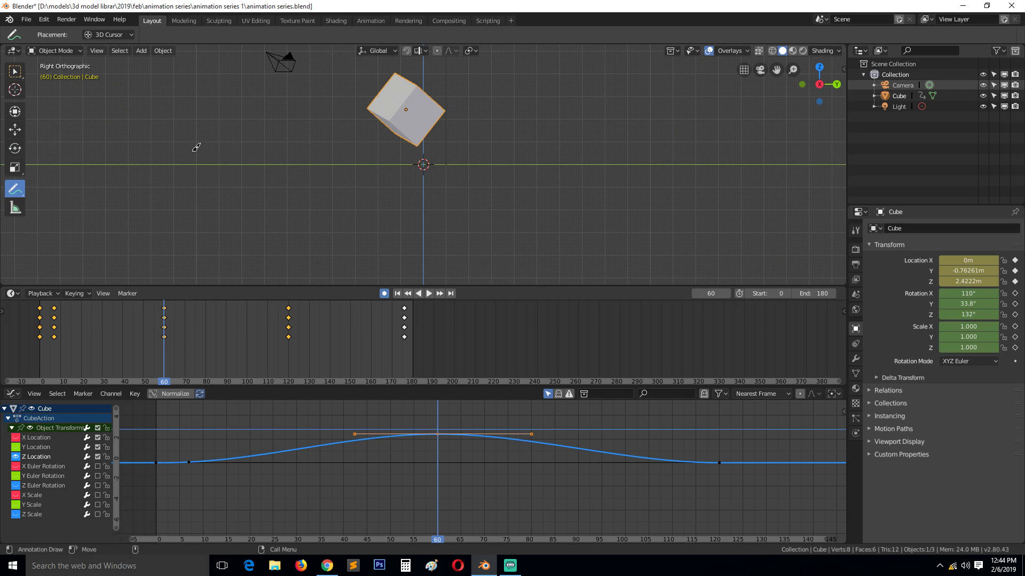
{"action": "scroll", "coordinate": [145, 56], "scroll_direction": "up", "scroll_amount": 2}
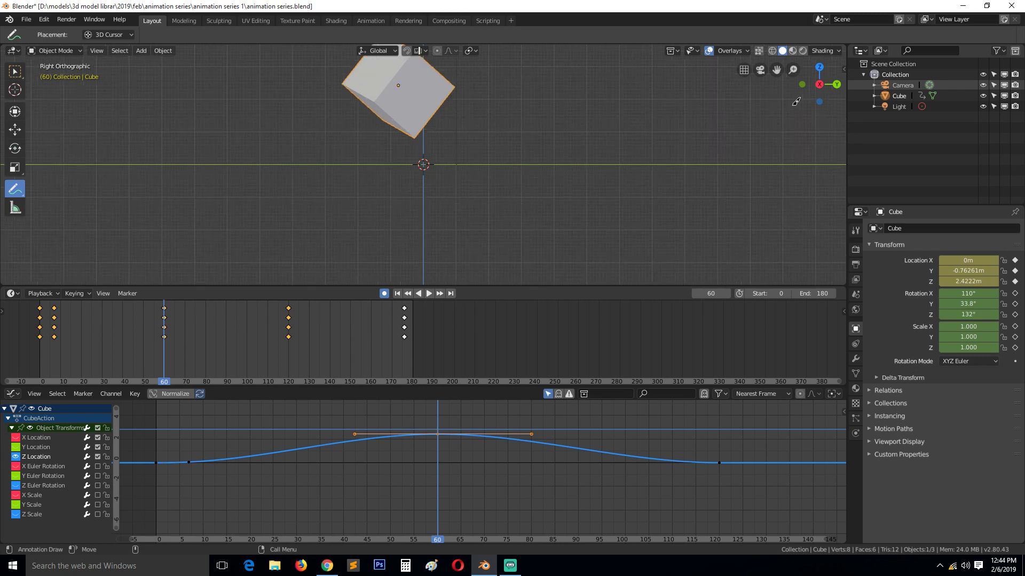
{"action": "left_click_drag", "start_coordinate": [773, 65], "coordinate": [787, 130]}
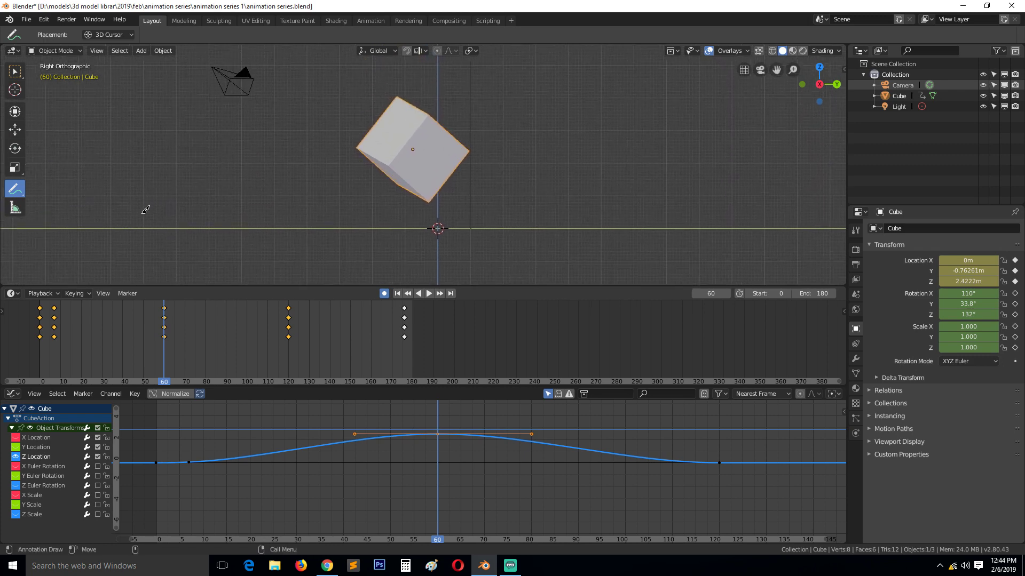
{"action": "mouse_move", "coordinate": [126, 221]}
{"action": "left_mouse_down"}
{"action": "mouse_move", "coordinate": [188, 224]}
{"action": "mouse_move", "coordinate": [285, 197]}
{"action": "left_mouse_up"}
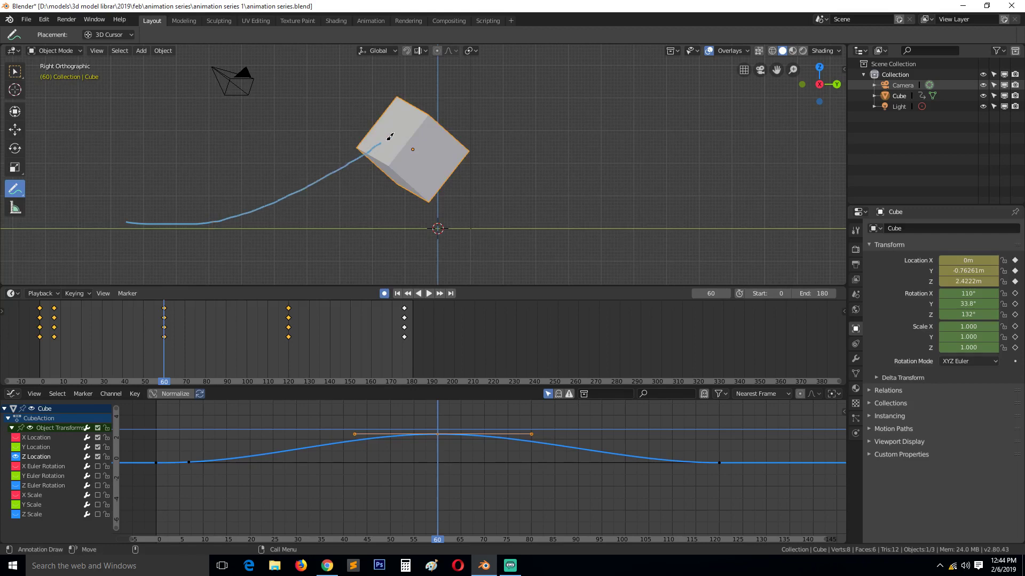
{"action": "mouse_move", "coordinate": [390, 136]}
{"action": "left_mouse_down"}
{"action": "mouse_move", "coordinate": [455, 133]}
{"action": "mouse_move", "coordinate": [721, 204]}
{"action": "mouse_move", "coordinate": [774, 207]}
{"action": "left_mouse_up"}
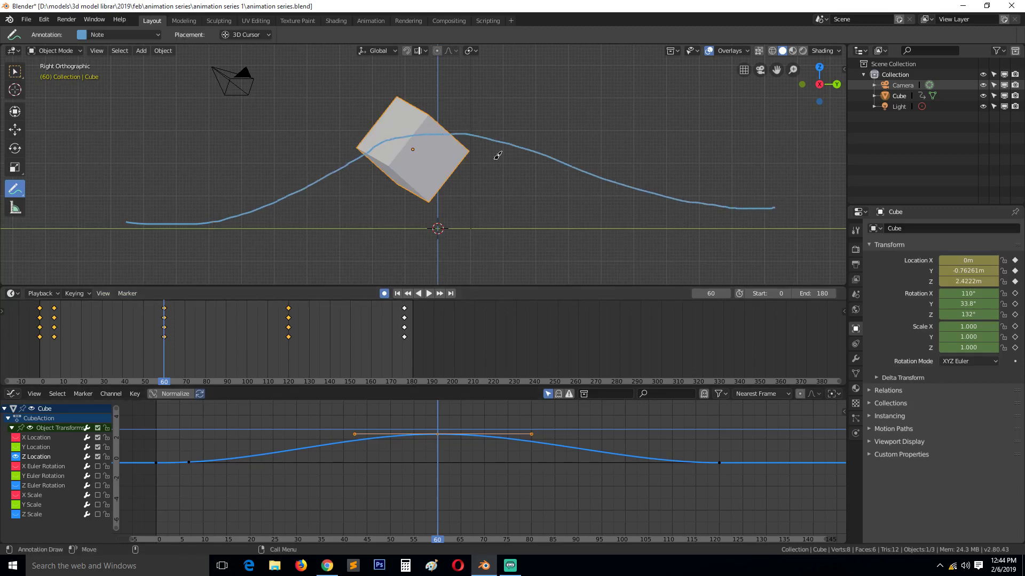
Step: Replay the animation from the first frame and stop at frame 60
{"action": "left_click", "coordinate": [397, 294]}
{"action": "left_click", "coordinate": [428, 294]}
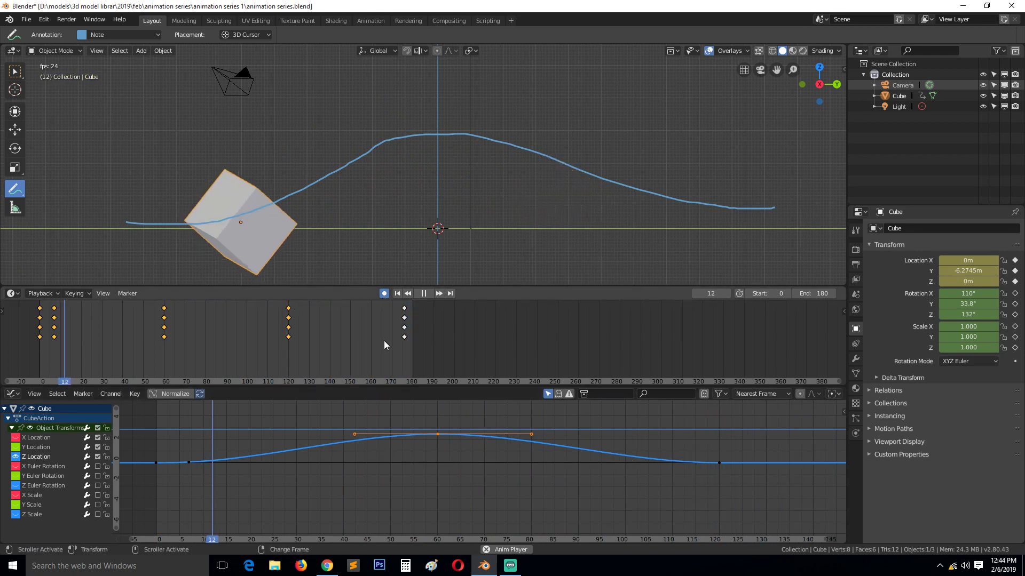
{"action": "key", "text": "space"}
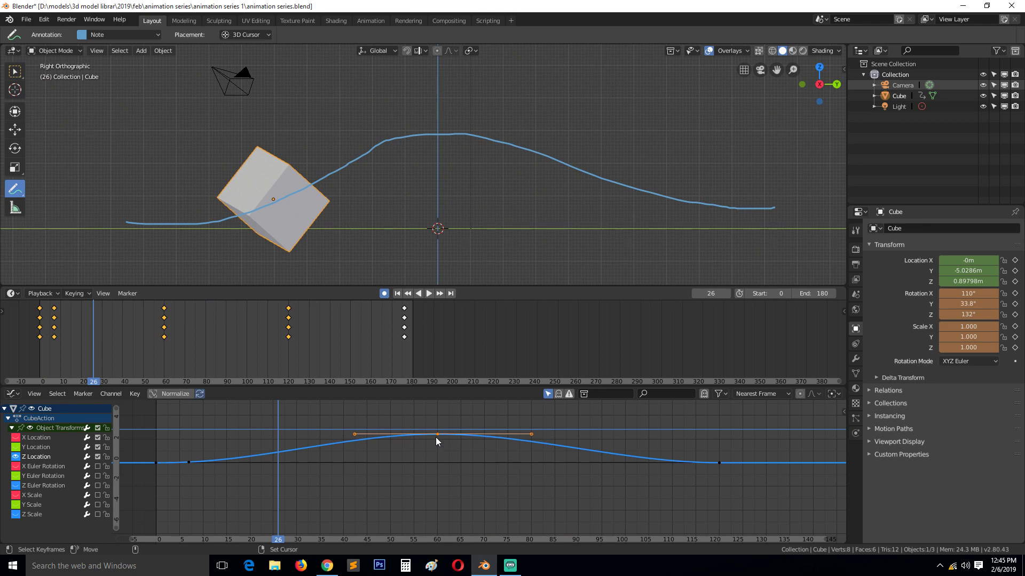
{"action": "key", "text": "space"}
{"action": "right_click_drag", "start_coordinate": [411, 430], "coordinate": [438, 426]}
{"action": "scroll", "coordinate": [430, 136], "scroll_direction": "down", "scroll_amount": 1}
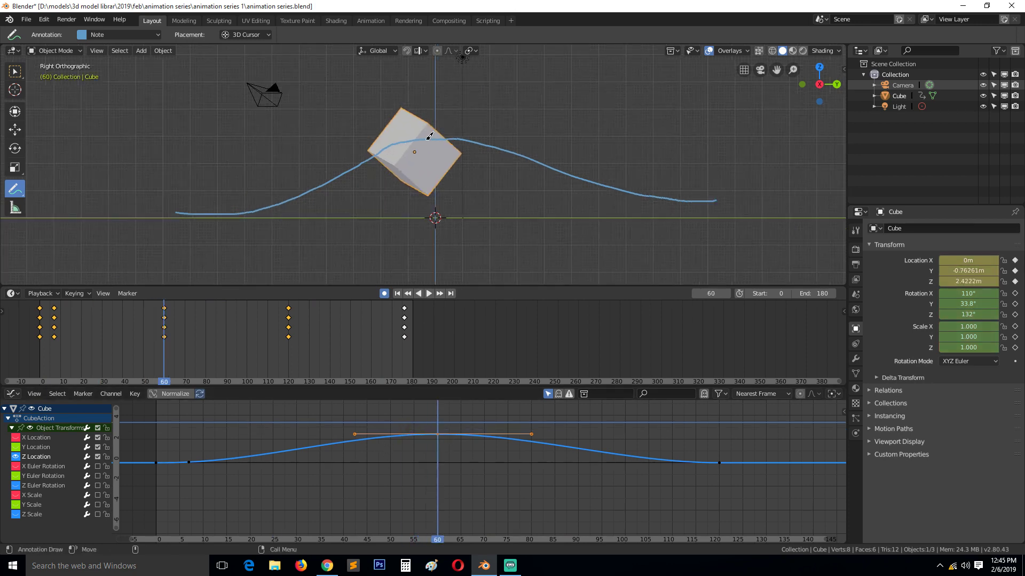
{"action": "scroll", "coordinate": [470, 454], "scroll_direction": "down", "scroll_amount": 2}
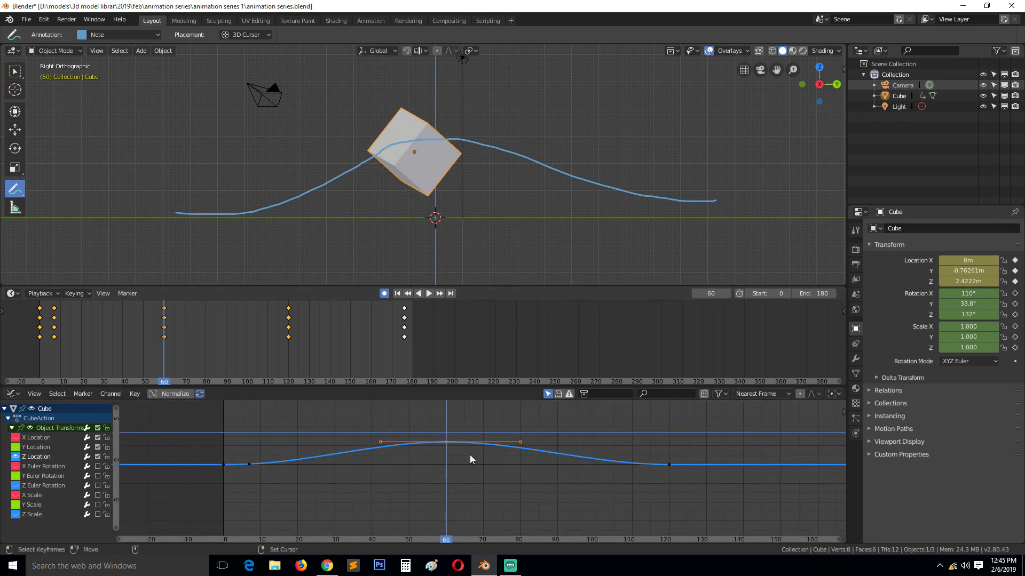
{"action": "key", "text": "space"}
{"action": "key", "text": "space"}
{"action": "middle_click_drag", "start_coordinate": [482, 455], "coordinate": [469, 479]}
{"action": "right_click", "coordinate": [439, 463]}
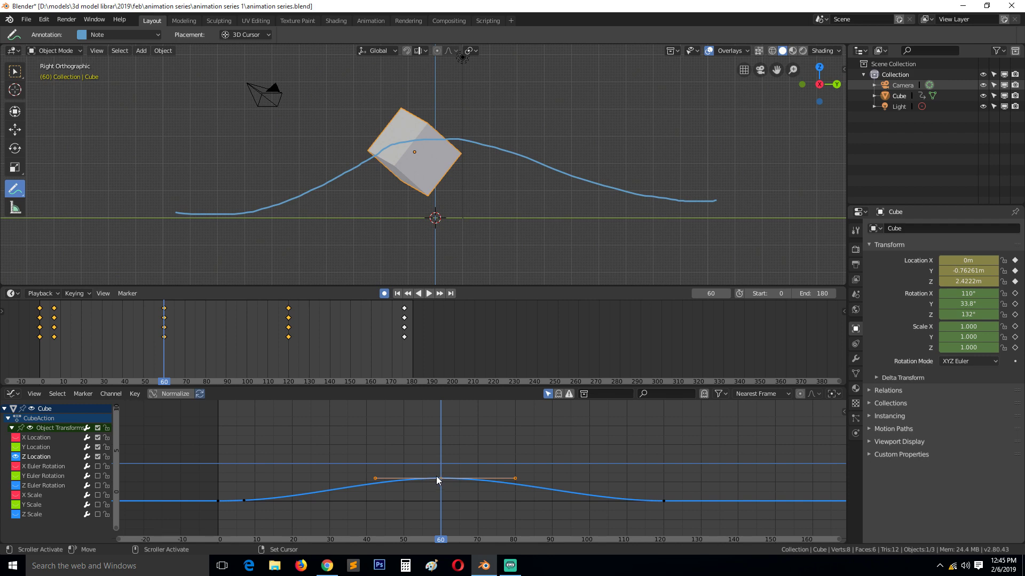
{"action": "key", "text": "g"}
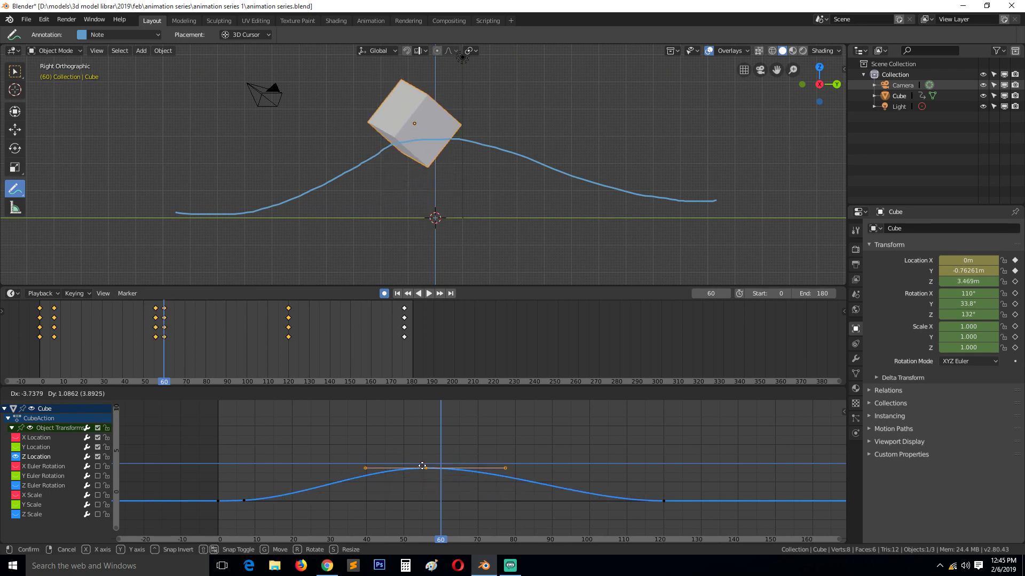
{"action": "right_click", "coordinate": [422, 466]}
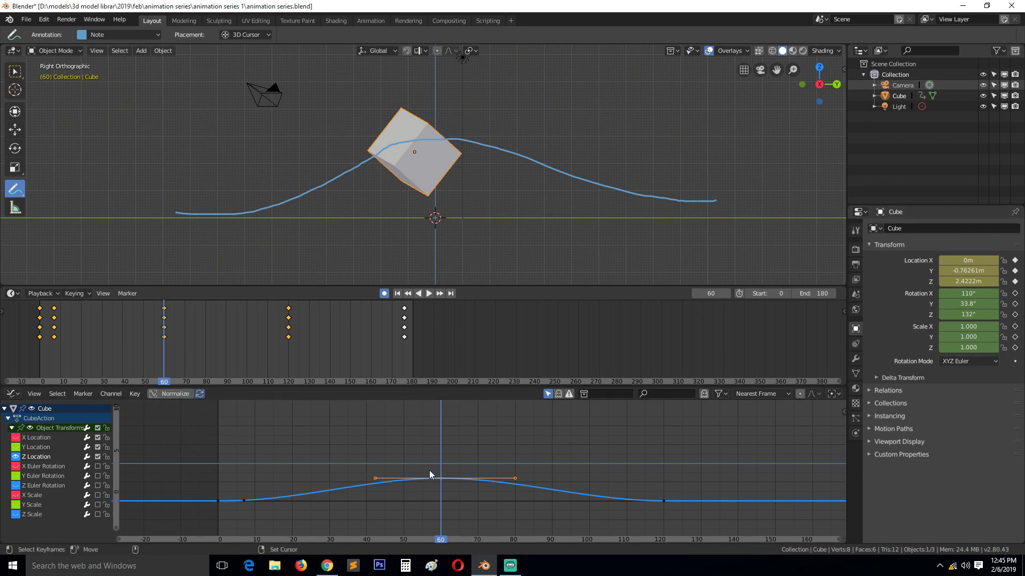
{"action": "key", "text": "g"}
{"action": "key", "text": "y"}
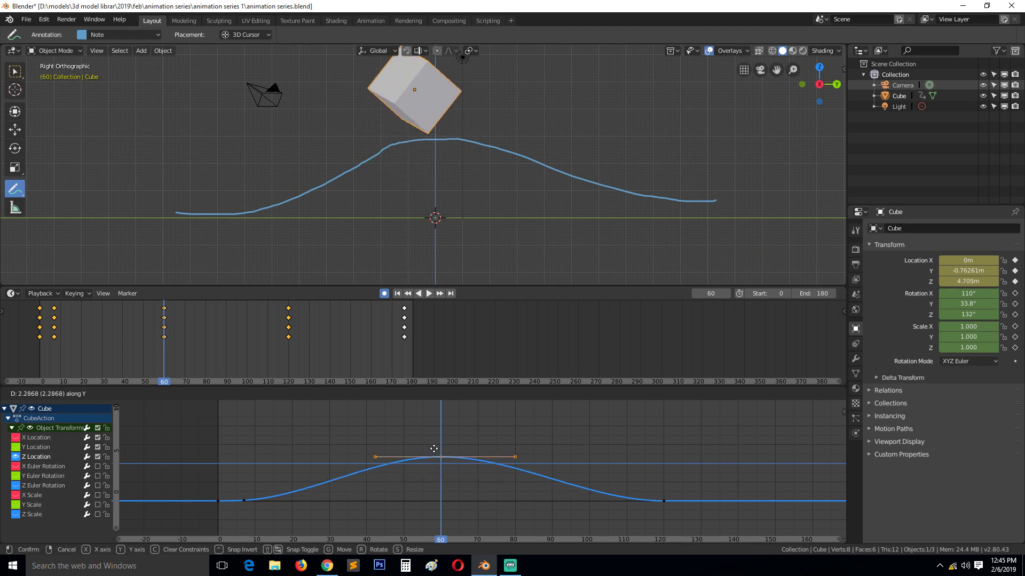
{"action": "right_click", "coordinate": [435, 447]}
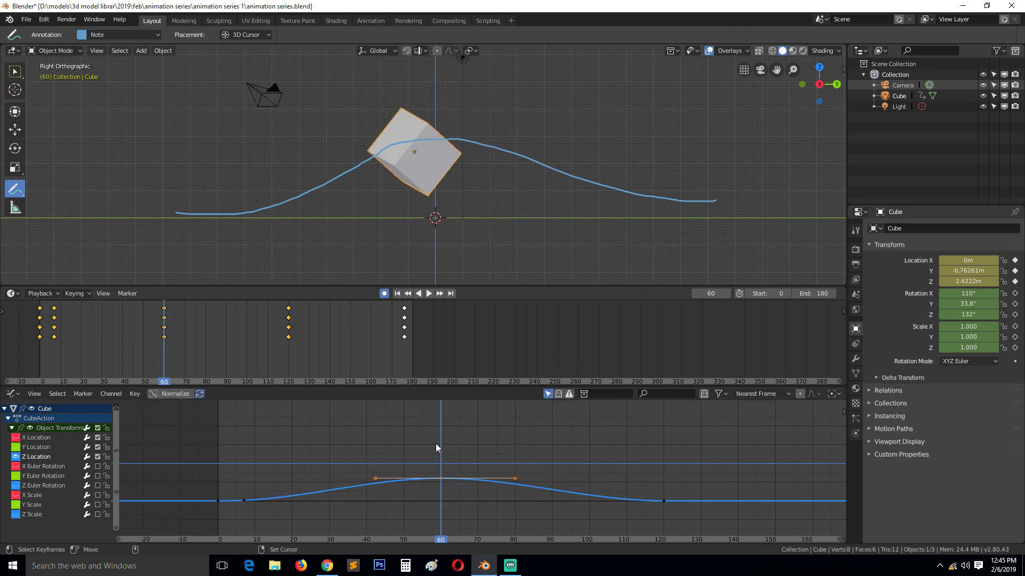
Step: Show the viewport side panel's shortcut display, then hide the panel
{"action": "left_click", "coordinate": [844, 69]}
{"action": "left_click", "coordinate": [844, 79]}
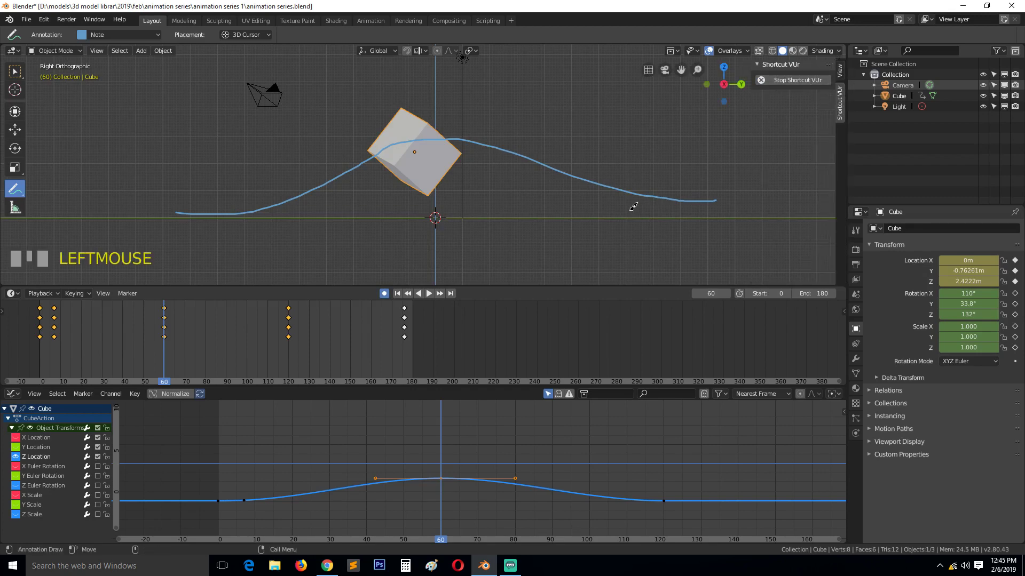
{"action": "key", "text": "n"}
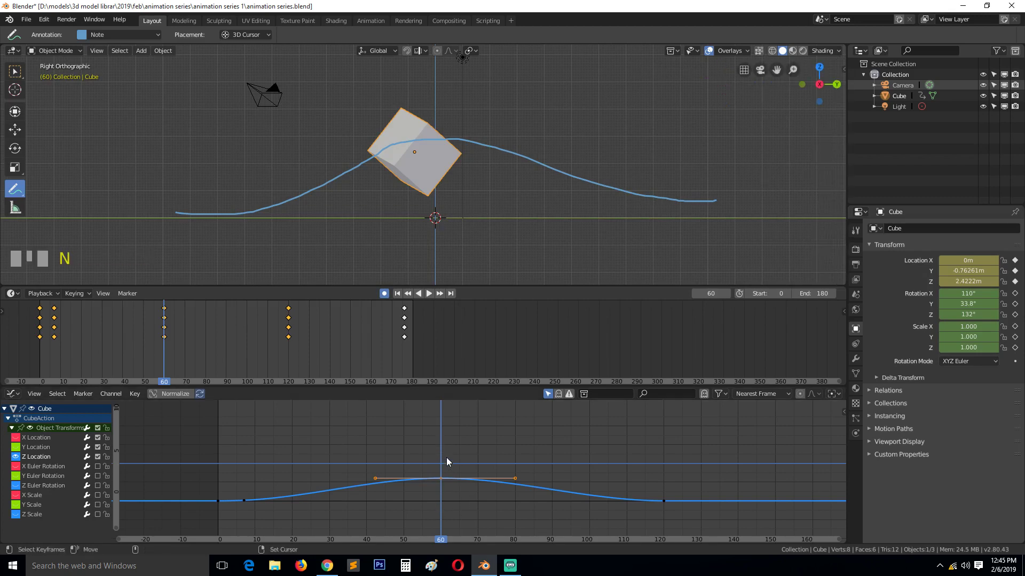
Step: Raise the frame-60 Z Location key to 6.8242 m and play the taller arc
{"action": "key", "text": "g"}
{"action": "key", "text": "y"}
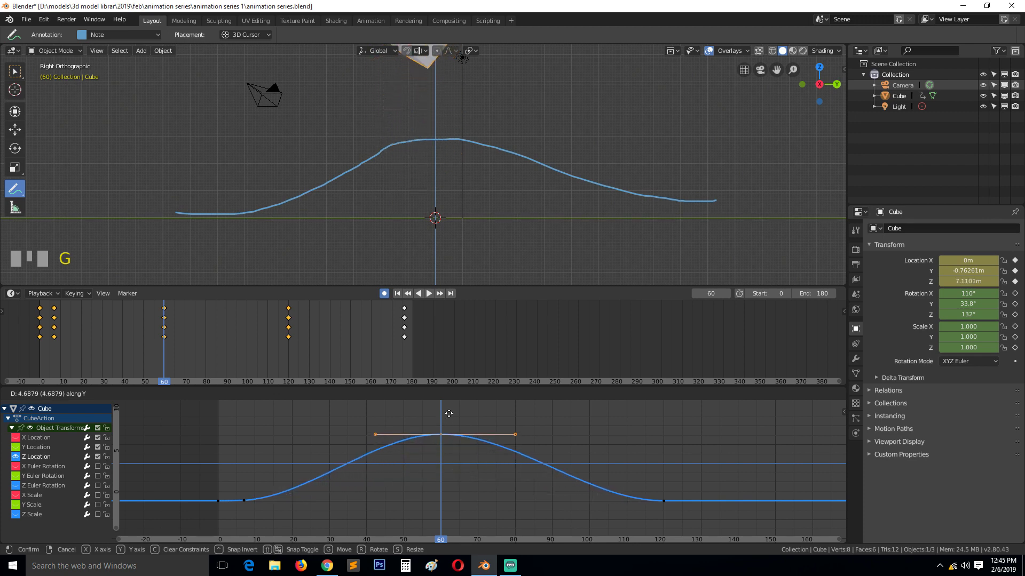
{"action": "left_click_drag", "start_coordinate": [449, 413], "coordinate": [451, 430]}
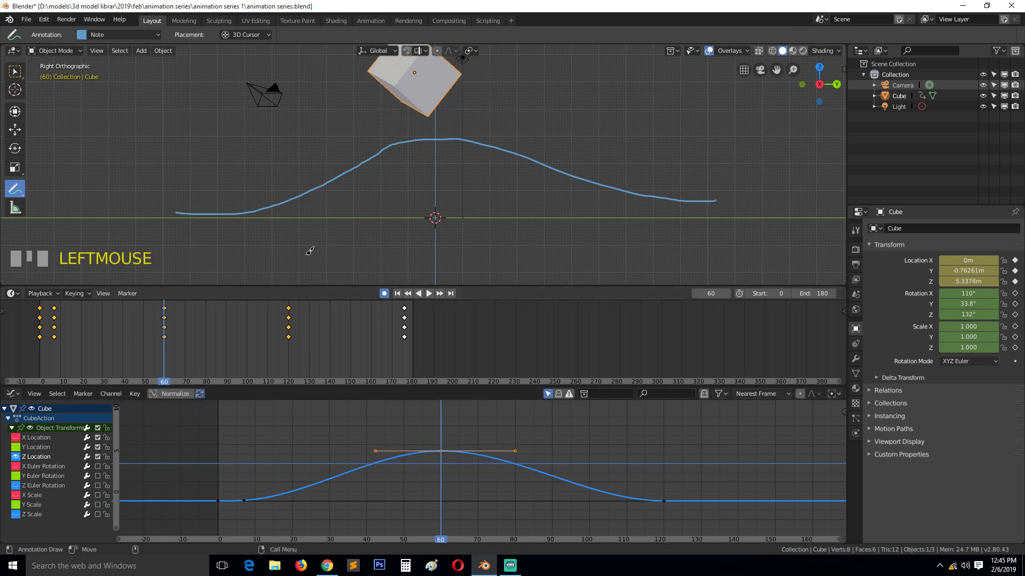
{"action": "key", "text": "g"}
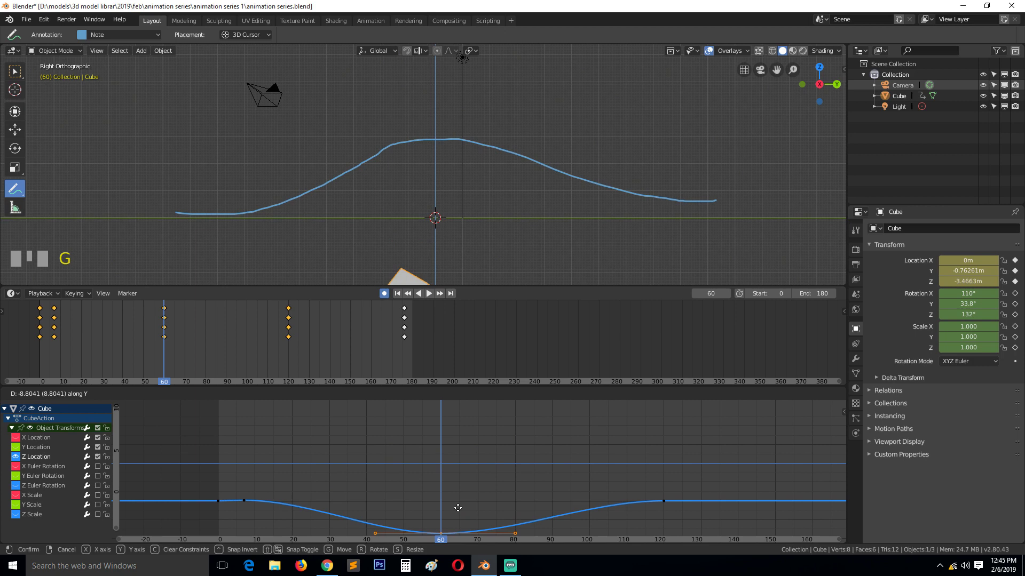
{"action": "left_click", "coordinate": [475, 436]}
{"action": "key", "text": "space"}
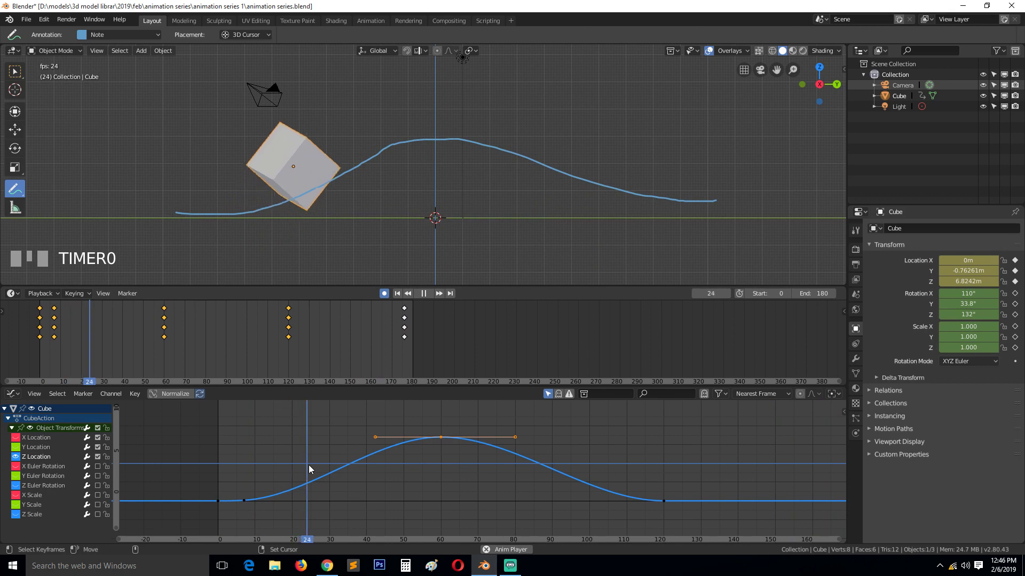
Step: Set the scene end frame from 180 to 120 and replay the shortened animation
{"action": "key", "text": "space"}
{"action": "right_click", "coordinate": [283, 331]}
{"action": "right_click_drag", "start_coordinate": [284, 331], "coordinate": [290, 329]}
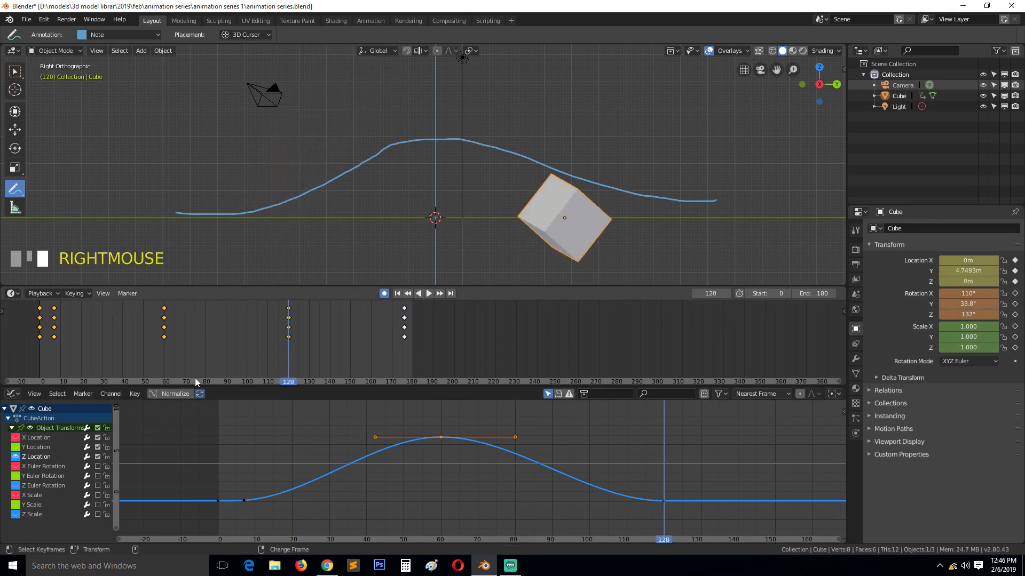
{"action": "left_click", "coordinate": [820, 289]}
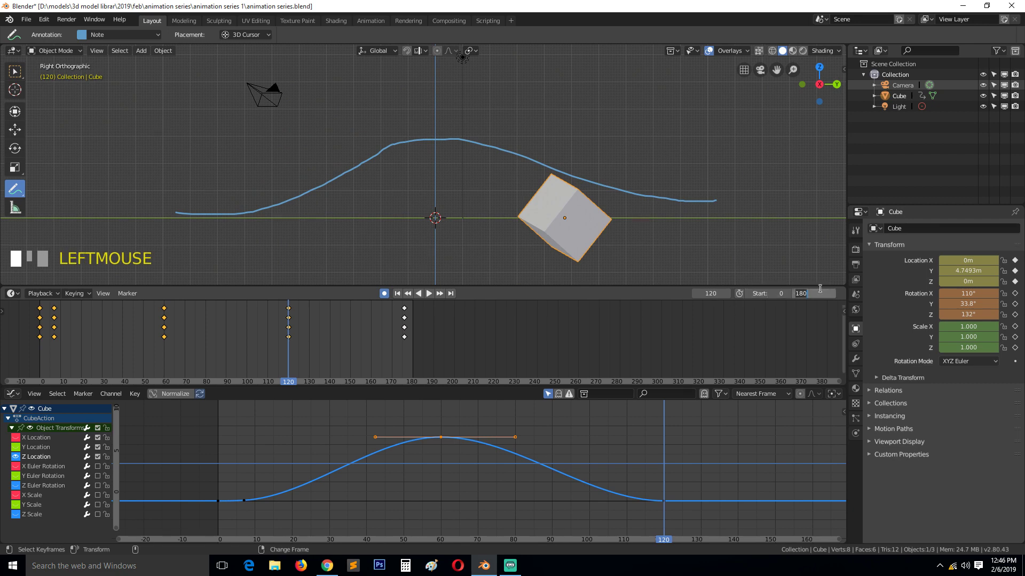
{"action": "left_click", "coordinate": [524, 368]}
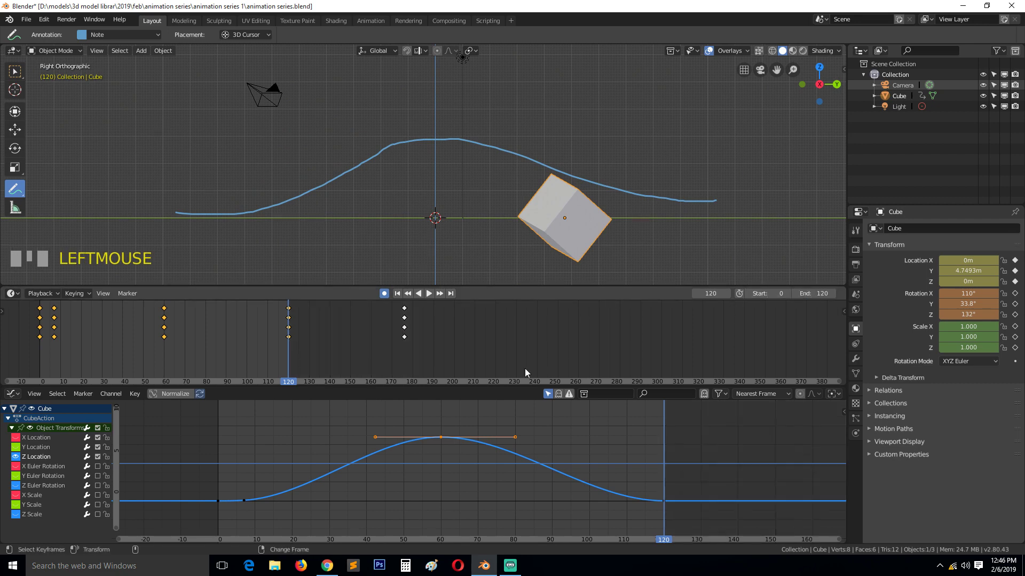
{"action": "key", "text": "space"}
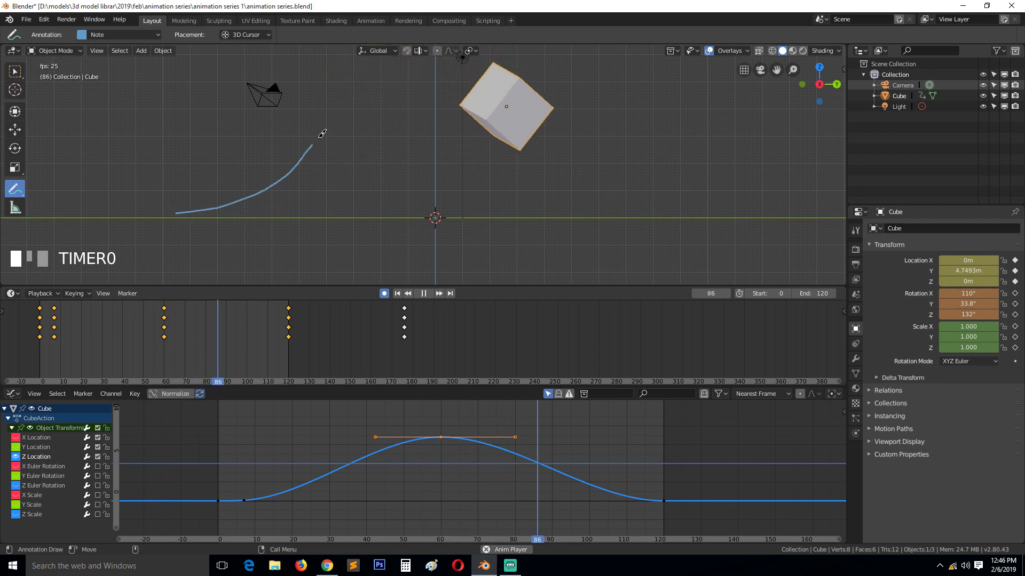
{"action": "key", "text": "space"}
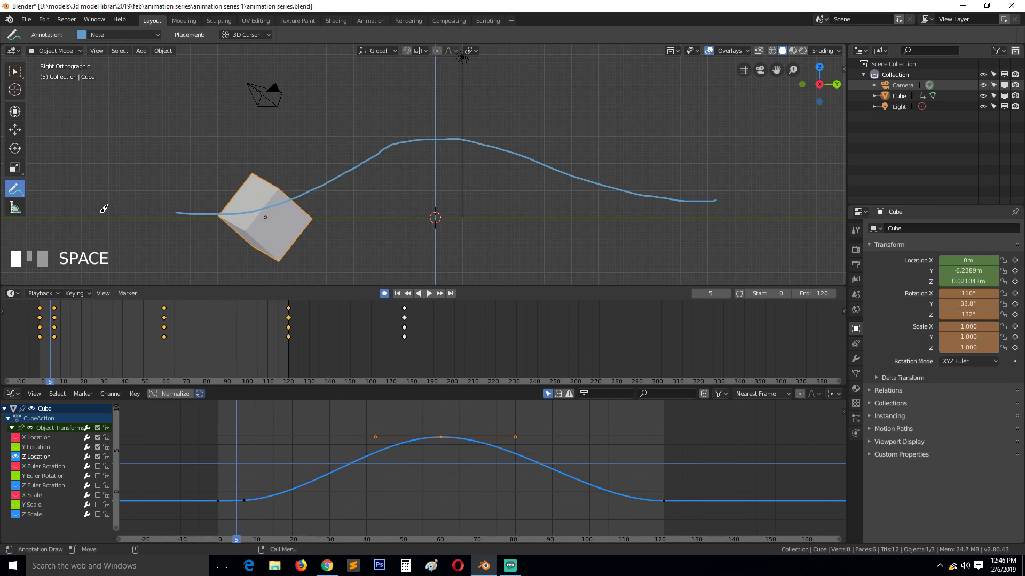
Step: Draw a multi-peaked wavy annotation stroke left to right, then scrub the timeline
{"action": "left_click_drag", "start_coordinate": [100, 212], "coordinate": [185, 175]}
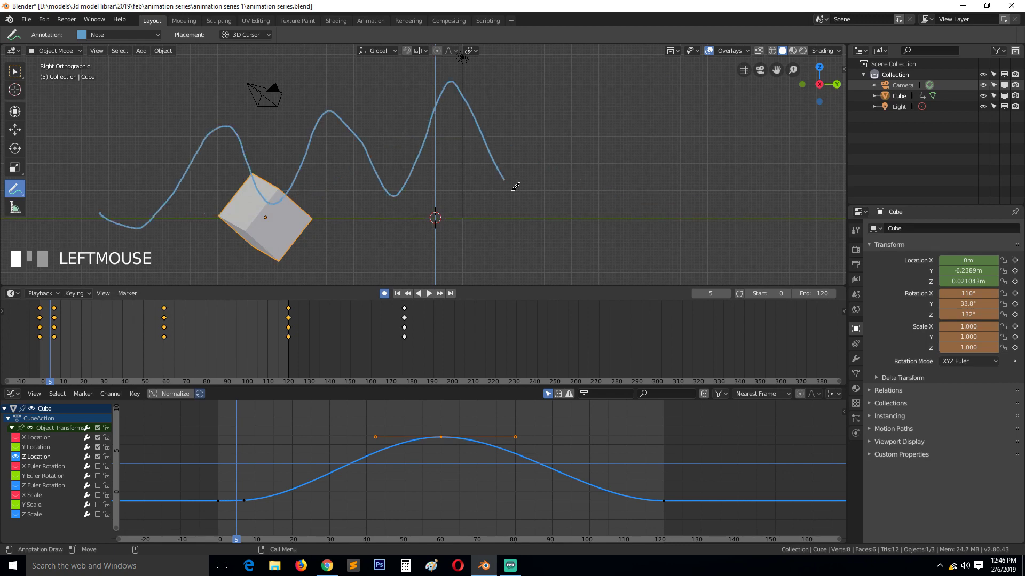
{"action": "mouse_move", "coordinate": [515, 187]}
{"action": "left_mouse_down"}
{"action": "mouse_move", "coordinate": [572, 95]}
{"action": "mouse_move", "coordinate": [690, 140]}
{"action": "left_mouse_up"}
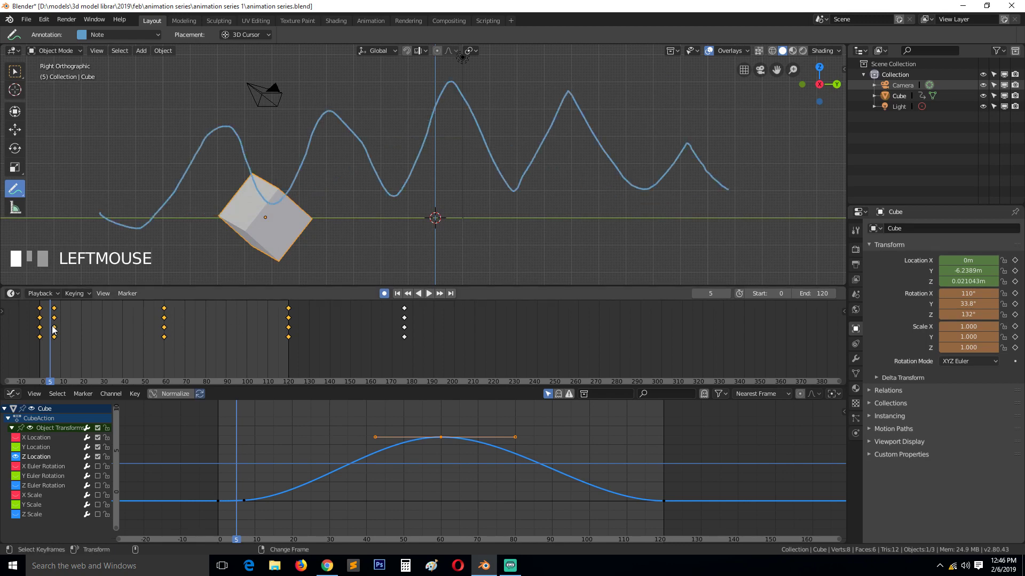
{"action": "mouse_move", "coordinate": [54, 330]}
{"action": "right_mouse_down"}
{"action": "mouse_move", "coordinate": [289, 341]}
{"action": "mouse_move", "coordinate": [45, 331]}
{"action": "mouse_move", "coordinate": [98, 325]}
{"action": "mouse_move", "coordinate": [36, 333]}
{"action": "mouse_move", "coordinate": [112, 333]}
{"action": "mouse_move", "coordinate": [64, 330]}
{"action": "right_mouse_up"}
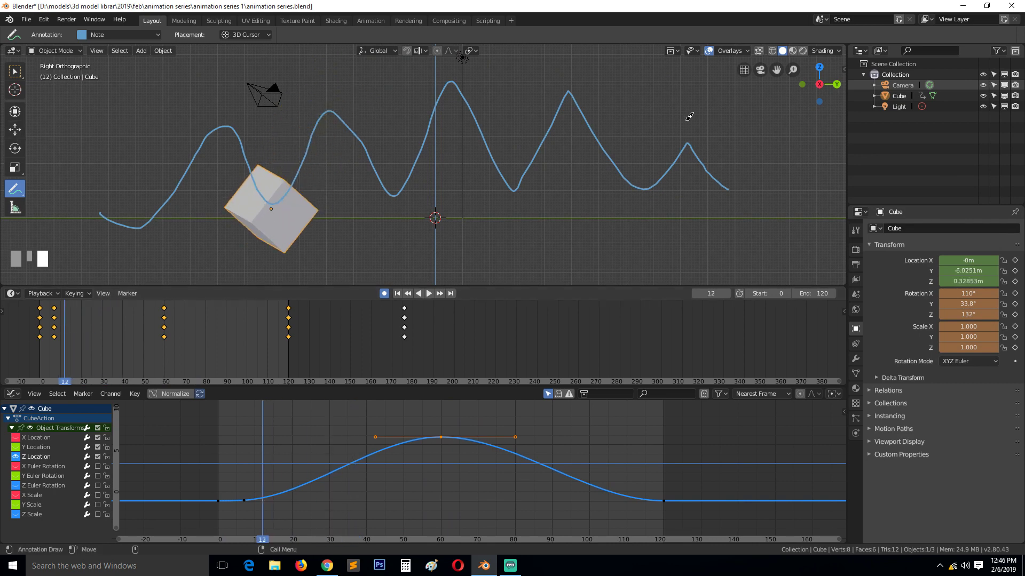
Step: In the side panel's View tab, collapse camera and 3D cursor settings and expand Annotations
{"action": "key", "text": "n"}
{"action": "left_click", "coordinate": [840, 75]}
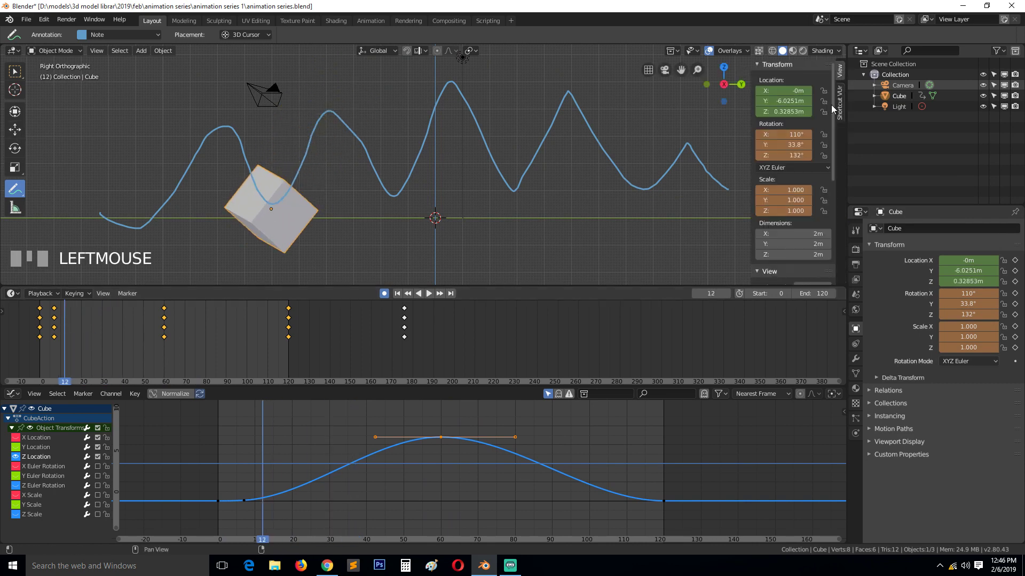
{"action": "scroll", "coordinate": [809, 218], "scroll_direction": "down", "scroll_amount": 4}
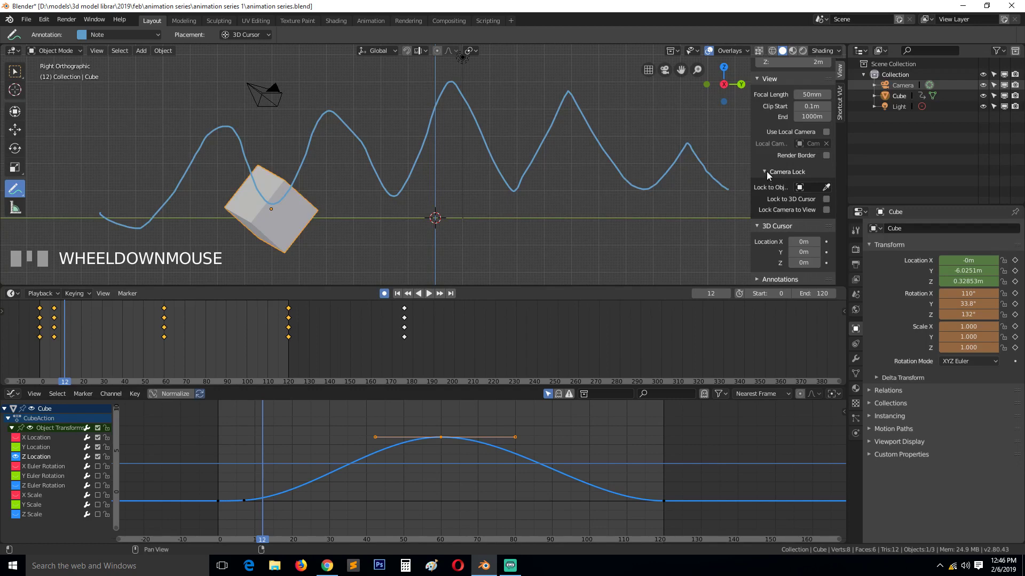
{"action": "left_click", "coordinate": [768, 173]}
{"action": "left_click", "coordinate": [764, 227]}
{"action": "scroll", "coordinate": [771, 240], "scroll_direction": "down", "scroll_amount": 2}
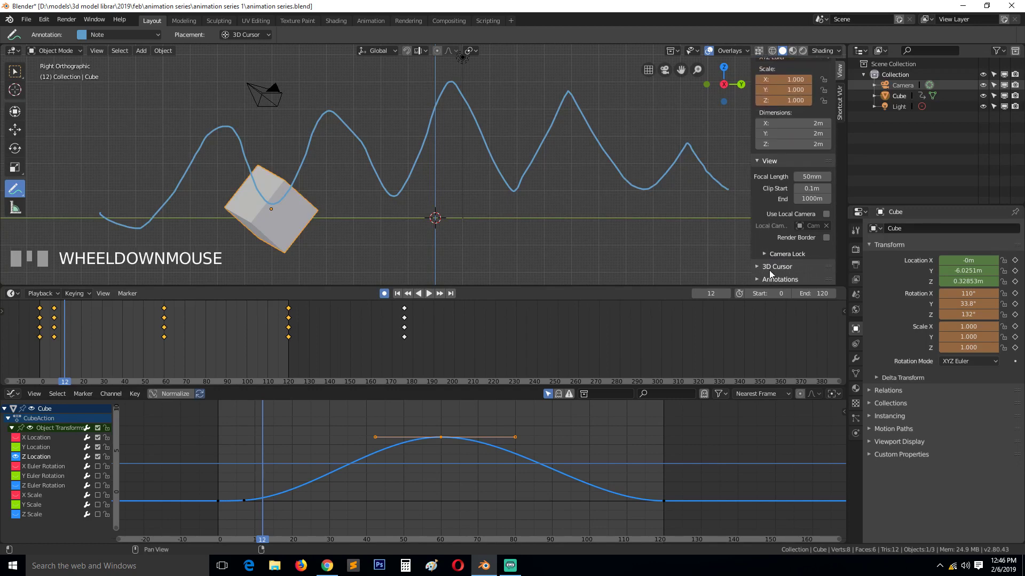
{"action": "left_click", "coordinate": [771, 276]}
{"action": "scroll", "coordinate": [771, 254], "scroll_direction": "down", "scroll_amount": 3}
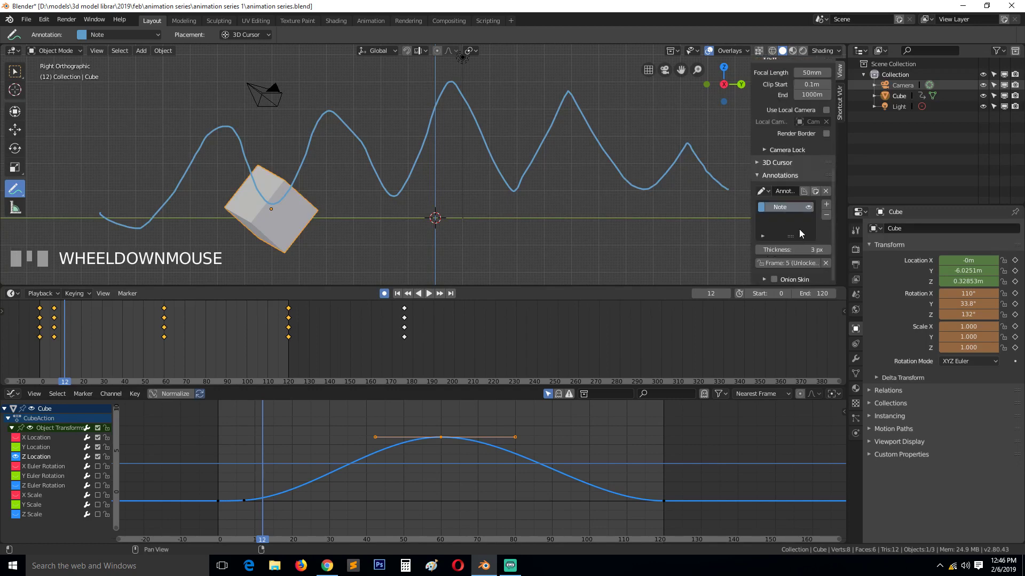
Step: Enable annotation Onion Skin and lock the frame-5 drawing
{"action": "left_click", "coordinate": [774, 280]}
{"action": "mouse_move", "coordinate": [58, 343]}
{"action": "right_mouse_down"}
{"action": "mouse_move", "coordinate": [302, 318]}
{"action": "mouse_move", "coordinate": [46, 334]}
{"action": "right_mouse_up"}
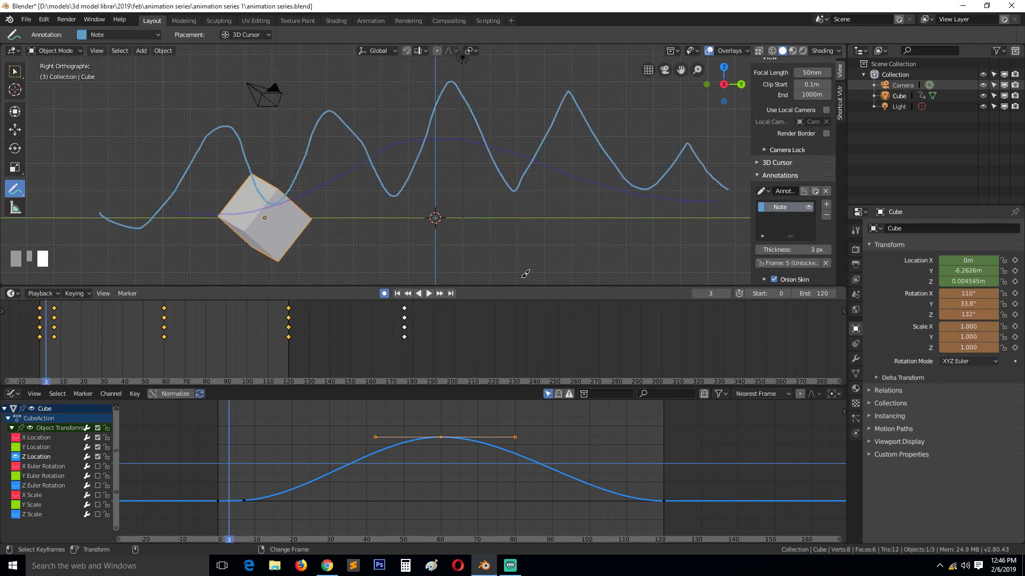
{"action": "scroll", "coordinate": [802, 249], "scroll_direction": "down", "scroll_amount": 1}
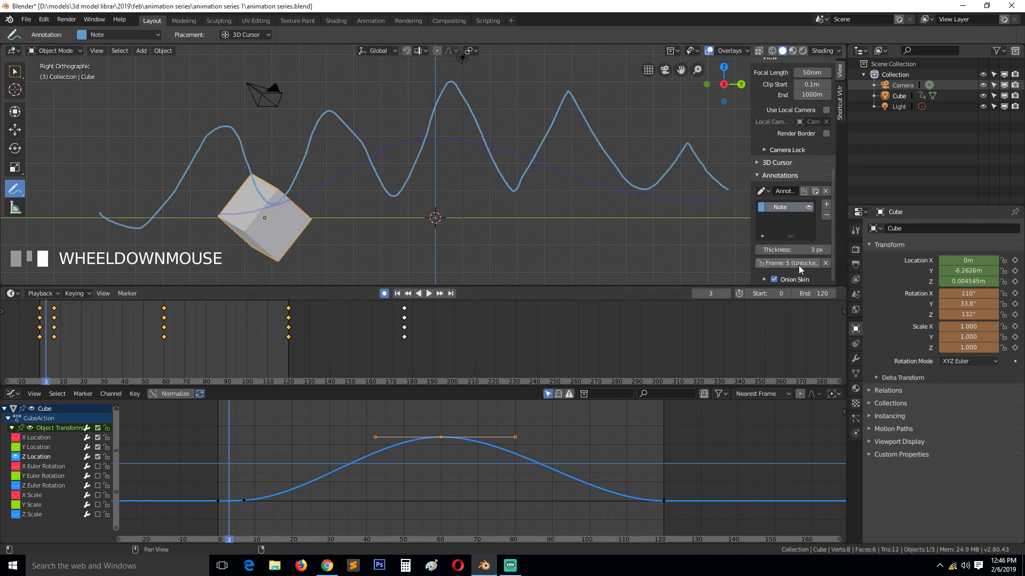
{"action": "left_click", "coordinate": [796, 264]}
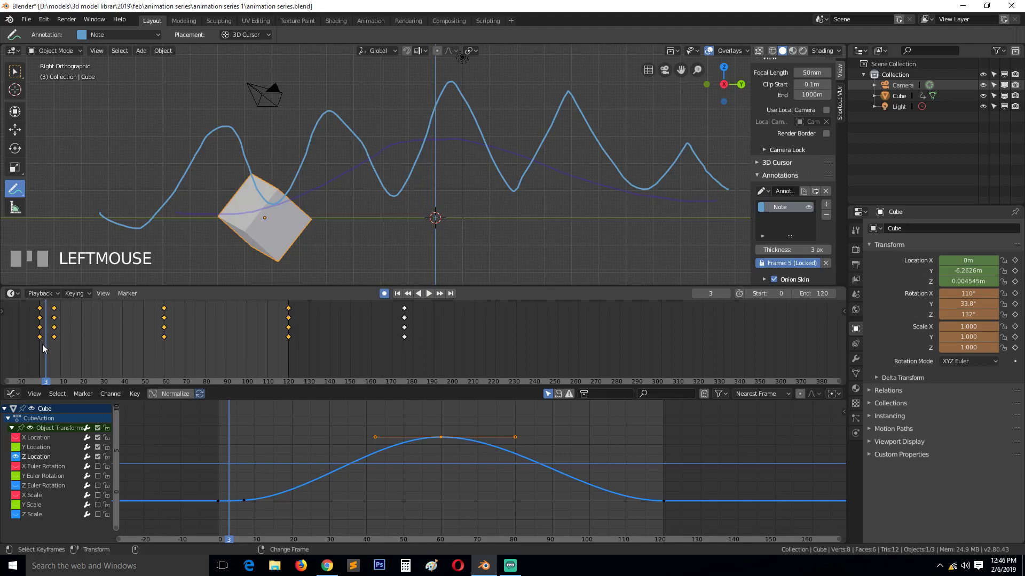
{"action": "mouse_move", "coordinate": [42, 345]}
{"action": "right_mouse_down"}
{"action": "mouse_move", "coordinate": [269, 334]}
{"action": "mouse_move", "coordinate": [144, 349]}
{"action": "mouse_move", "coordinate": [40, 344]}
{"action": "right_mouse_up"}
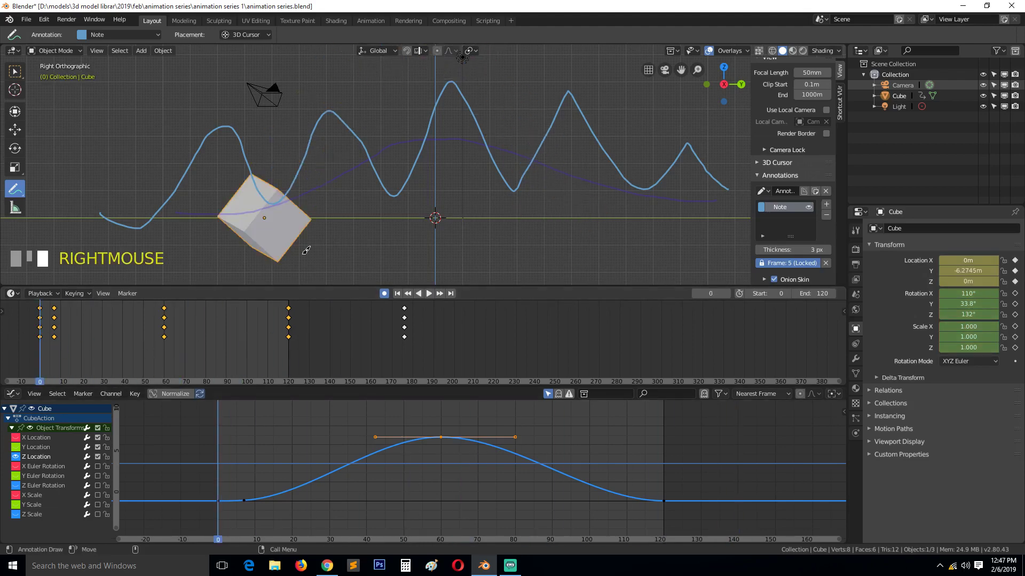
Step: Play the cube animation and pause it at frame 48
{"action": "key", "text": "space"}
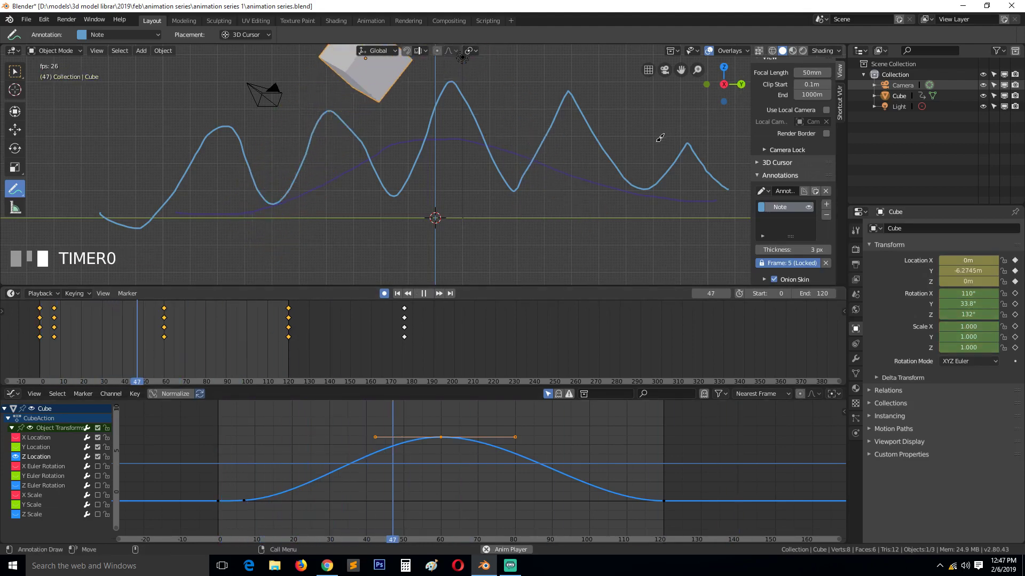
{"action": "key", "text": "space"}
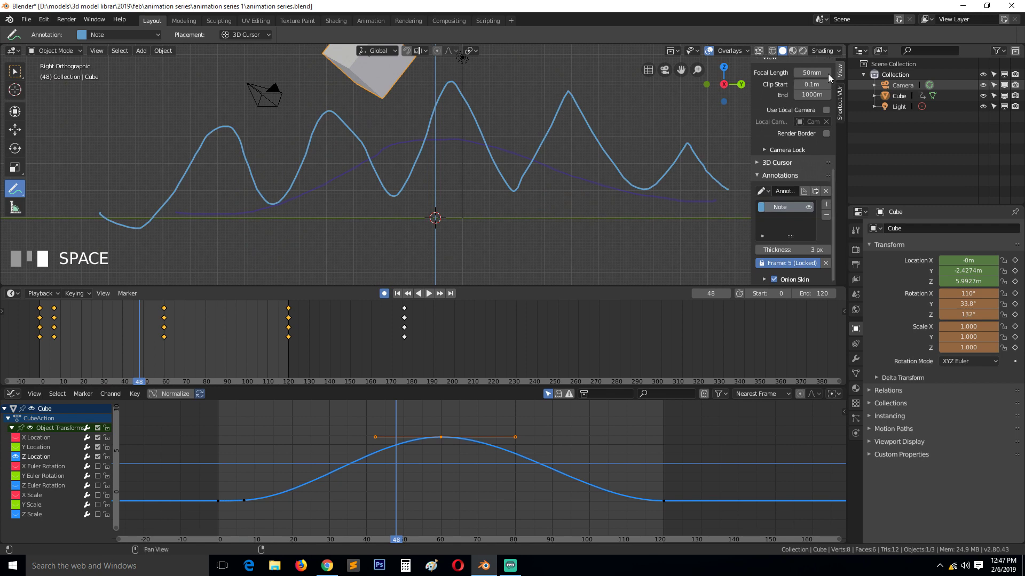